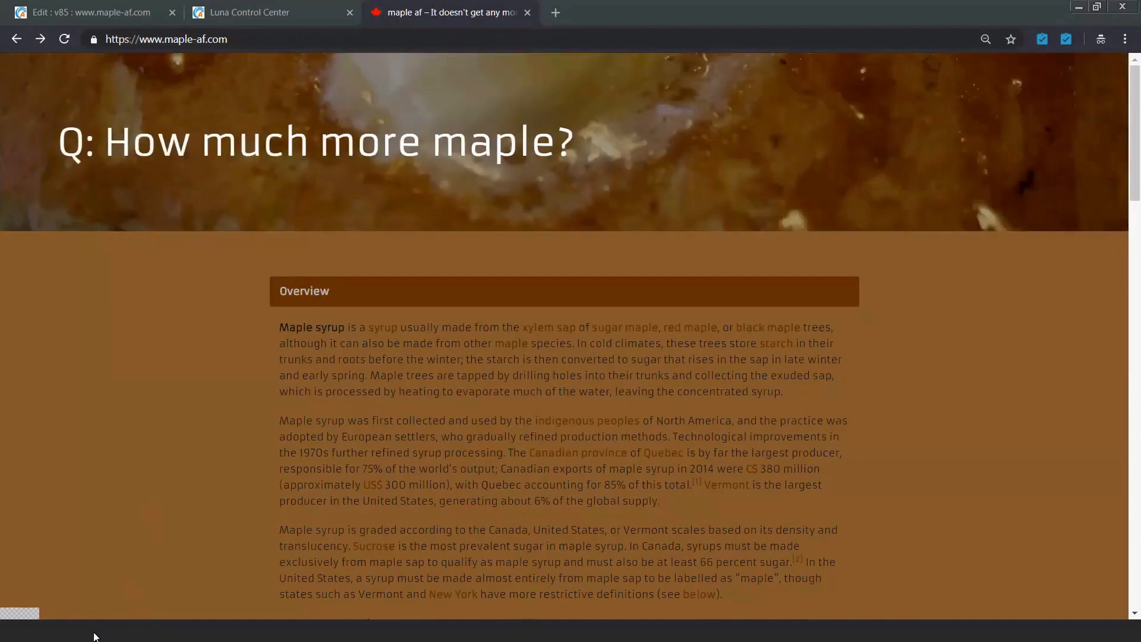
click(98, 605)
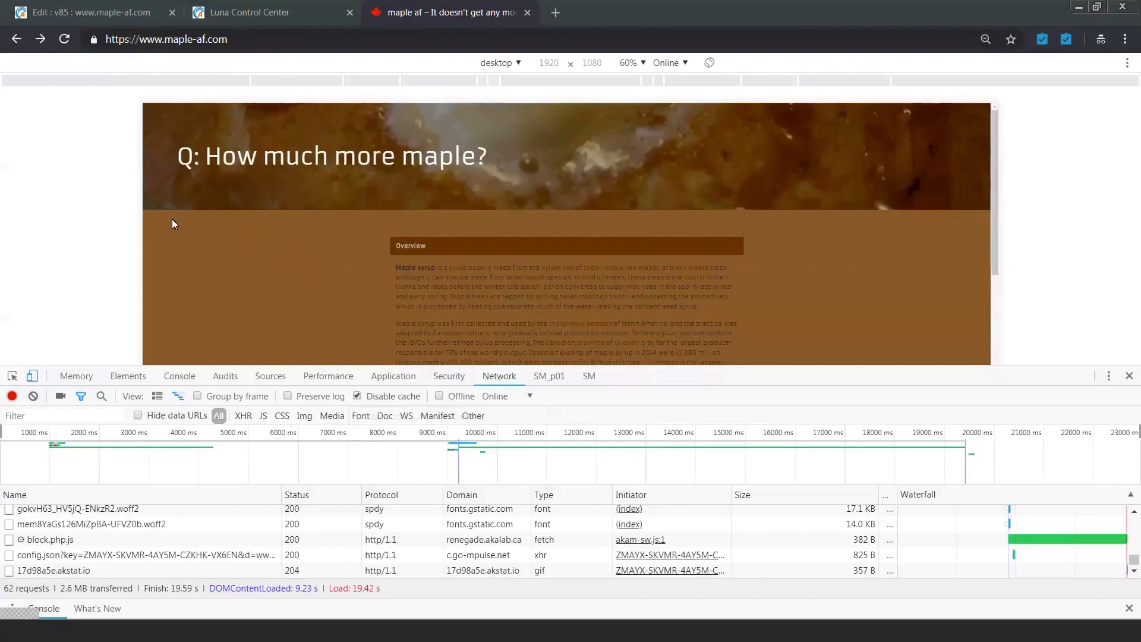
click(65, 39)
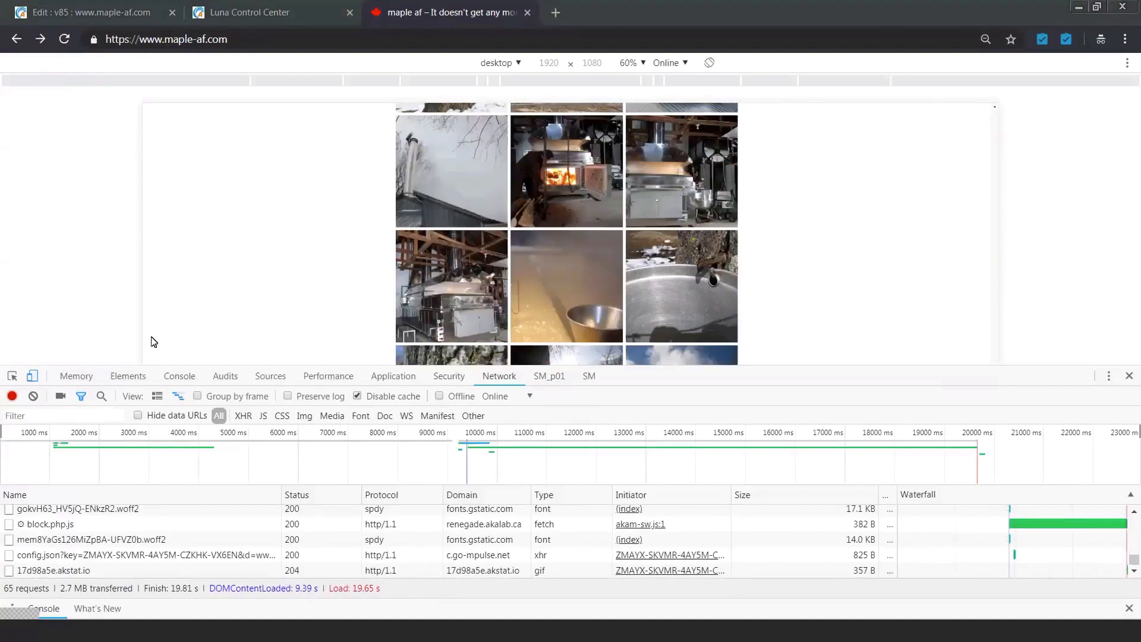
click(78, 416)
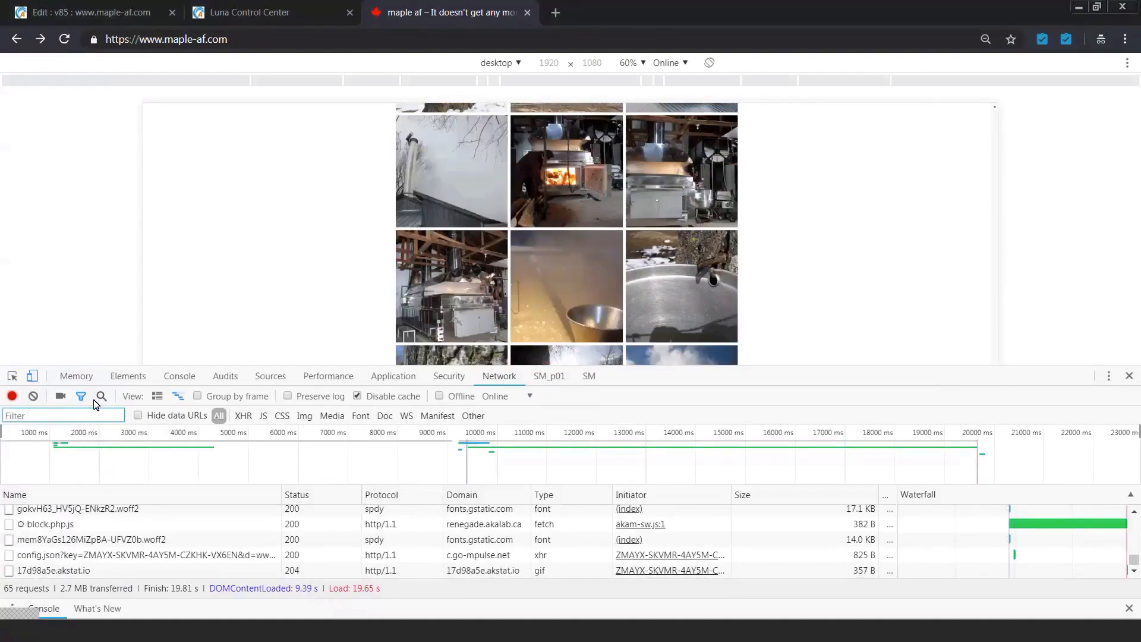
text(b)
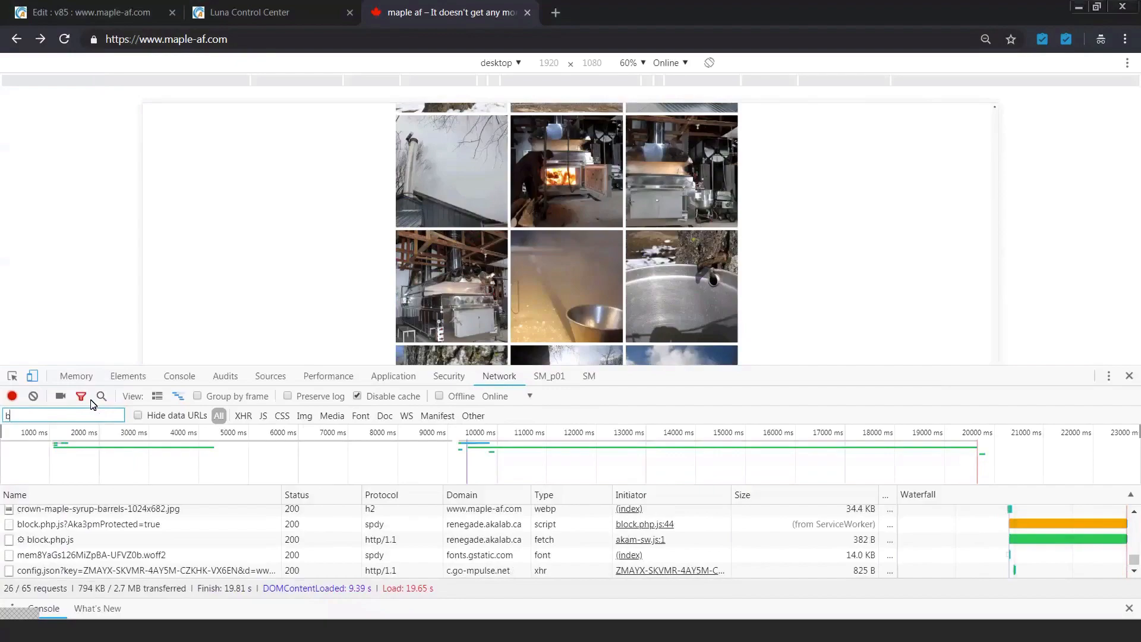
key(BackSpace)
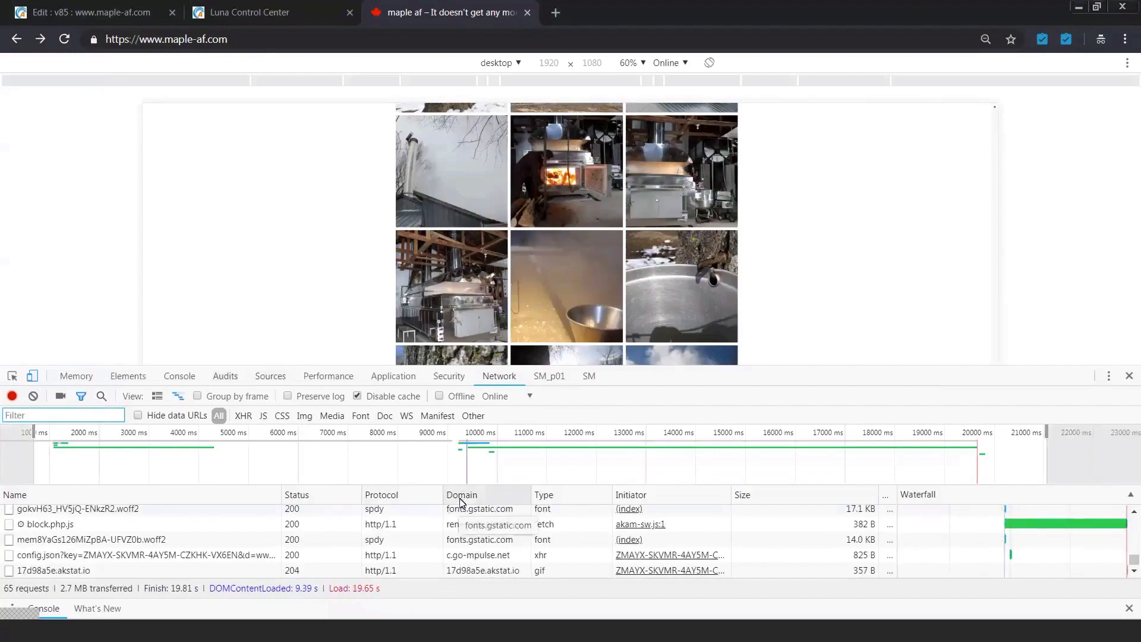
Step: Narrow the network timeline range and enlarge the request log to examine the waterfall timing of defer.php.js and block.php.js
scroll(476, 455, up, 1)
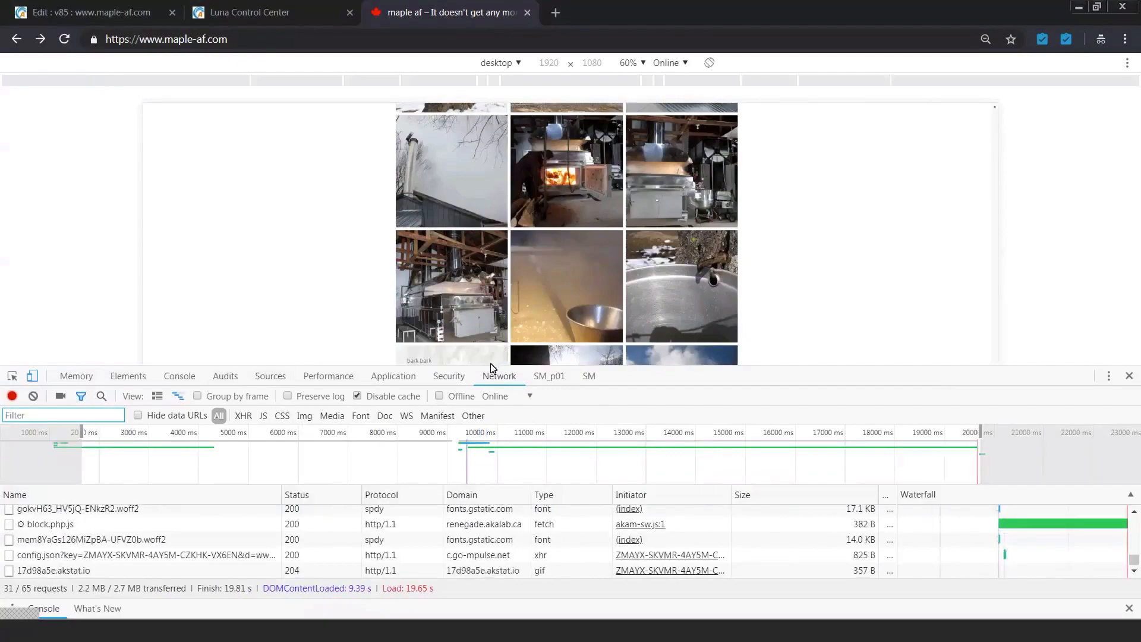
drag(492, 365, 497, 166)
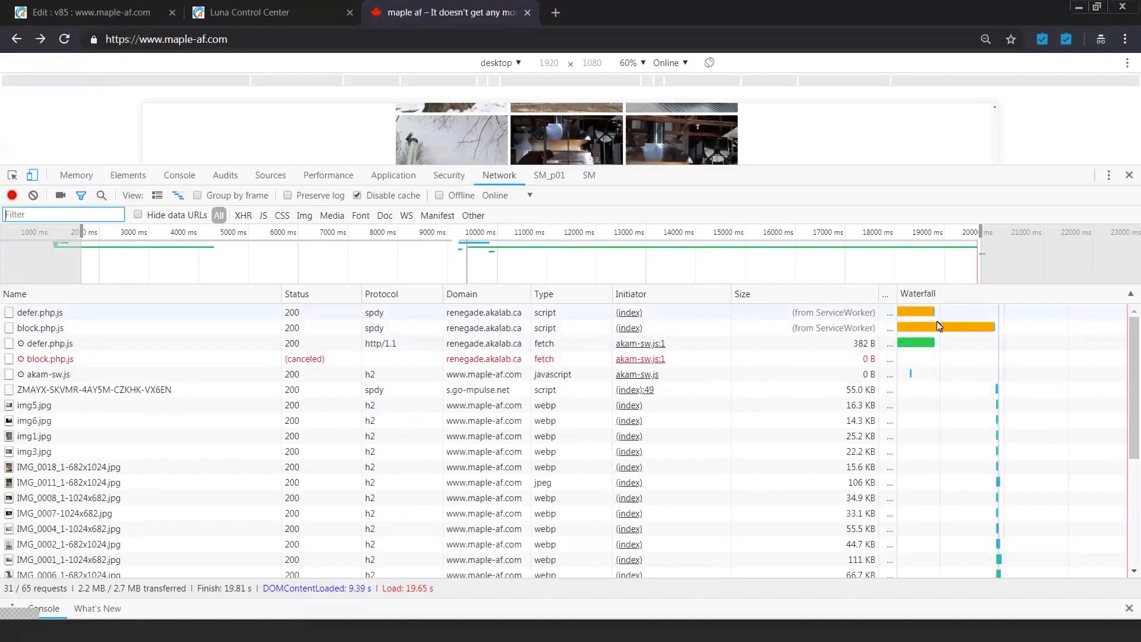
mouse_move(938, 330)
key(ctrl+1)
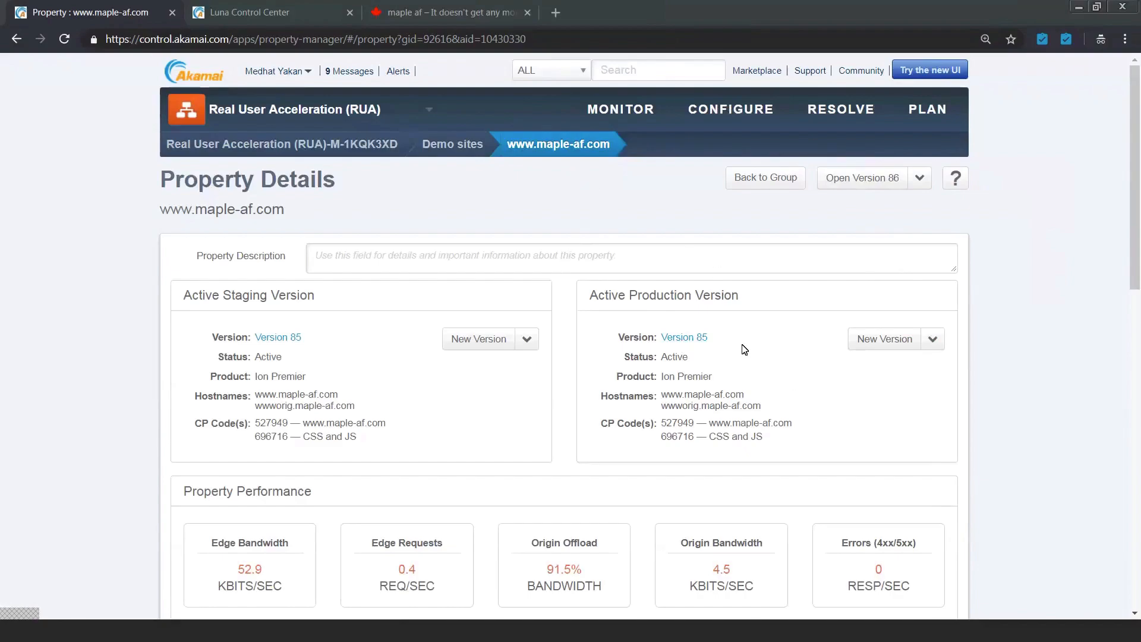
click(690, 338)
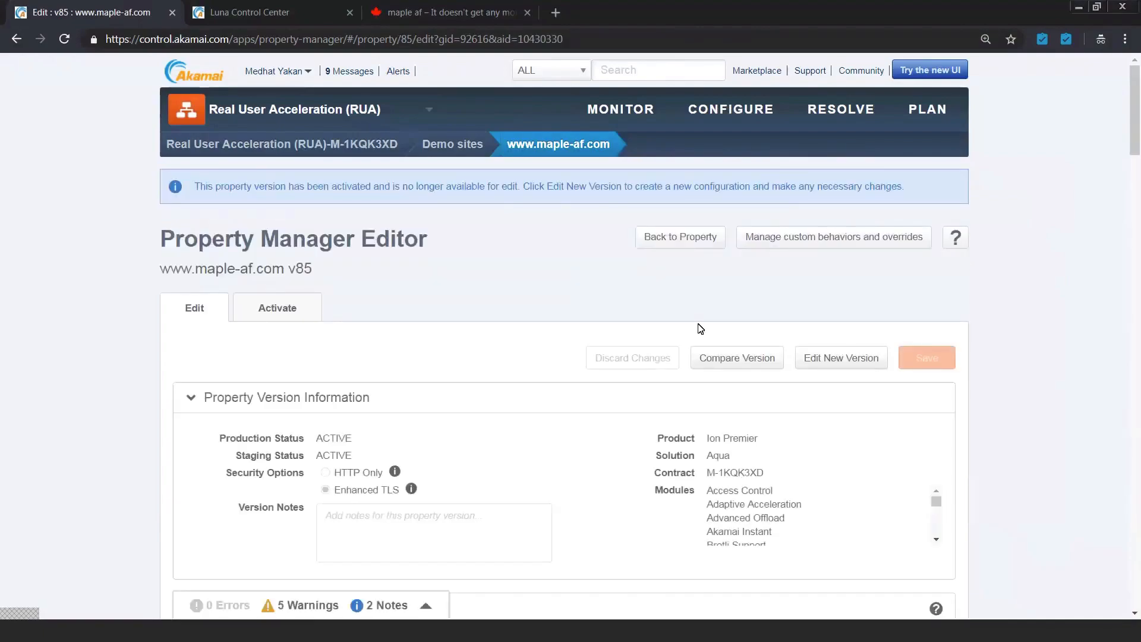
scroll(701, 329, down, 7)
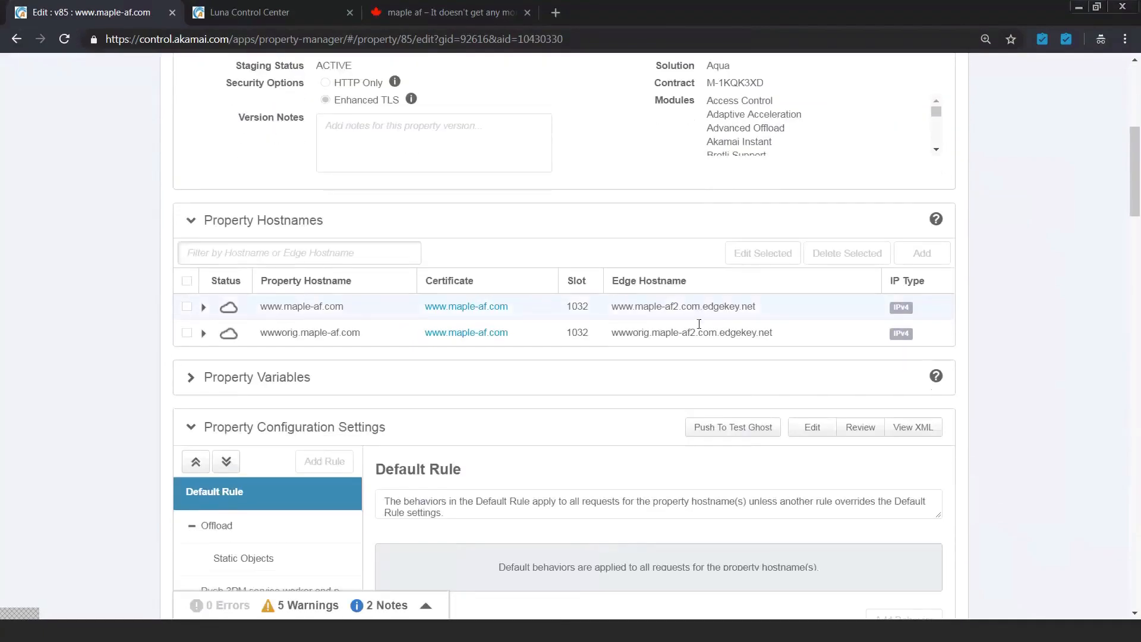
scroll(699, 324, down, 20)
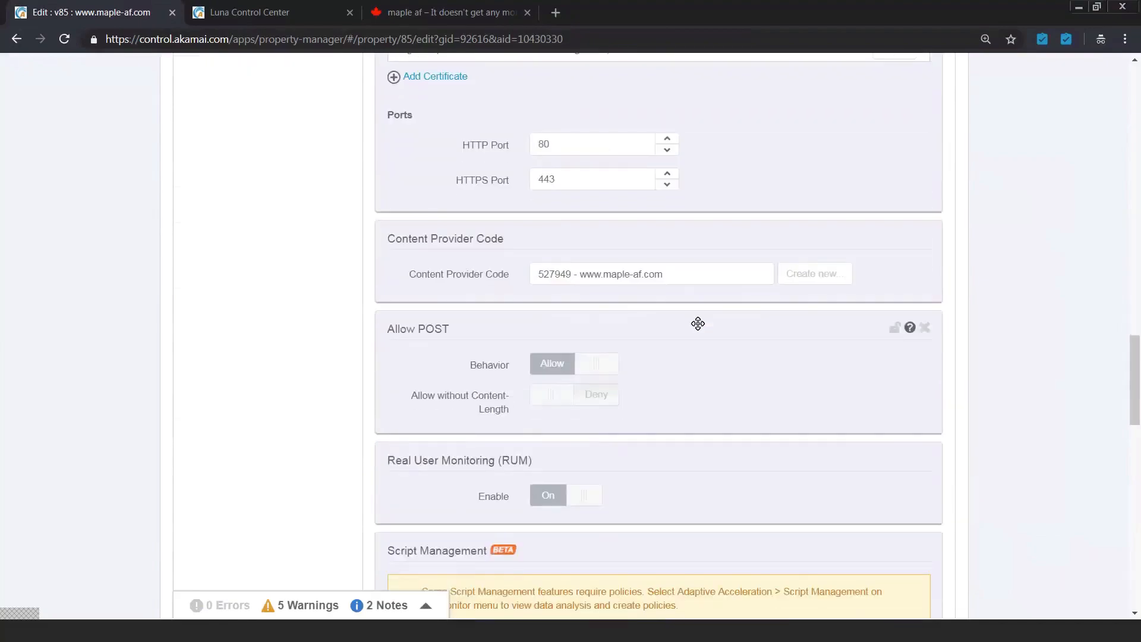
scroll(700, 324, down, 6)
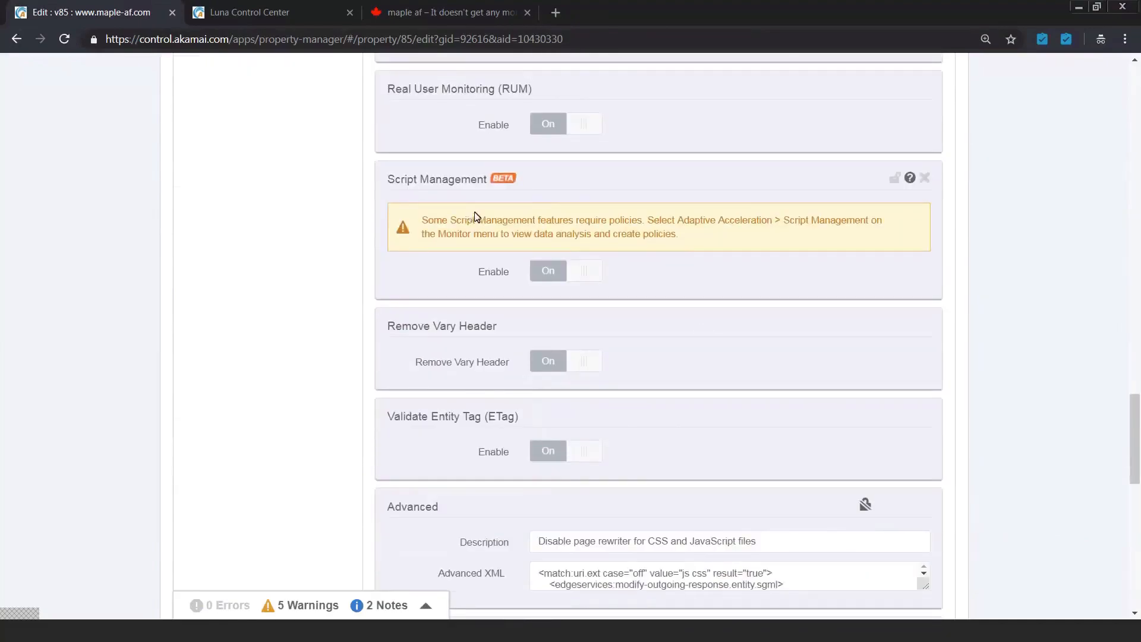
scroll(498, 232, down, 2)
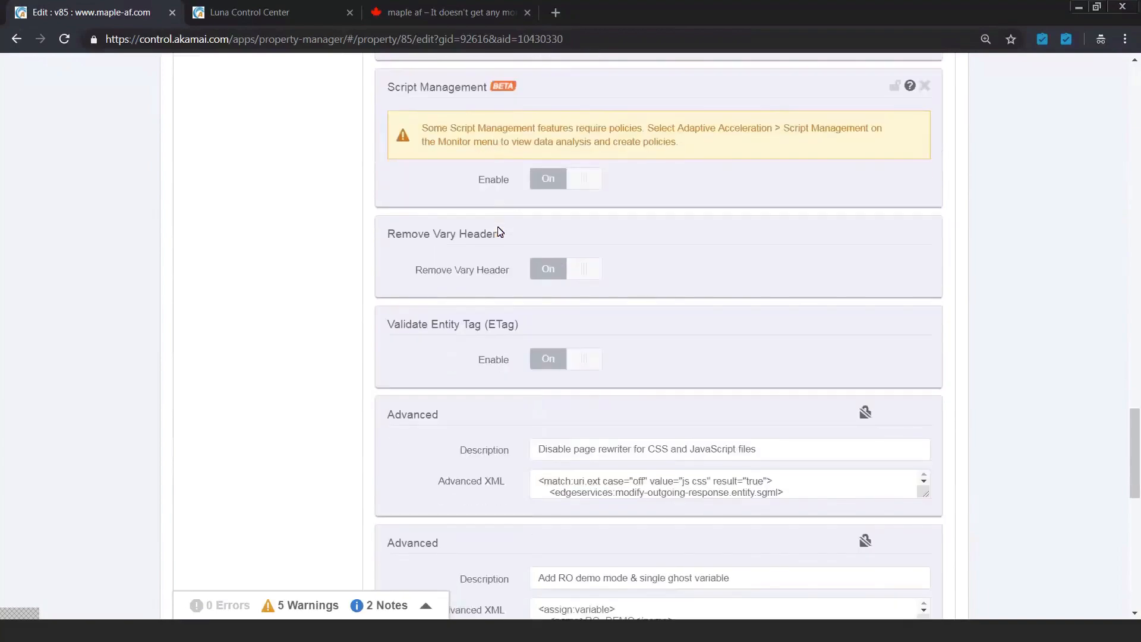
scroll(498, 232, down, 5)
scroll(594, 286, down, 3)
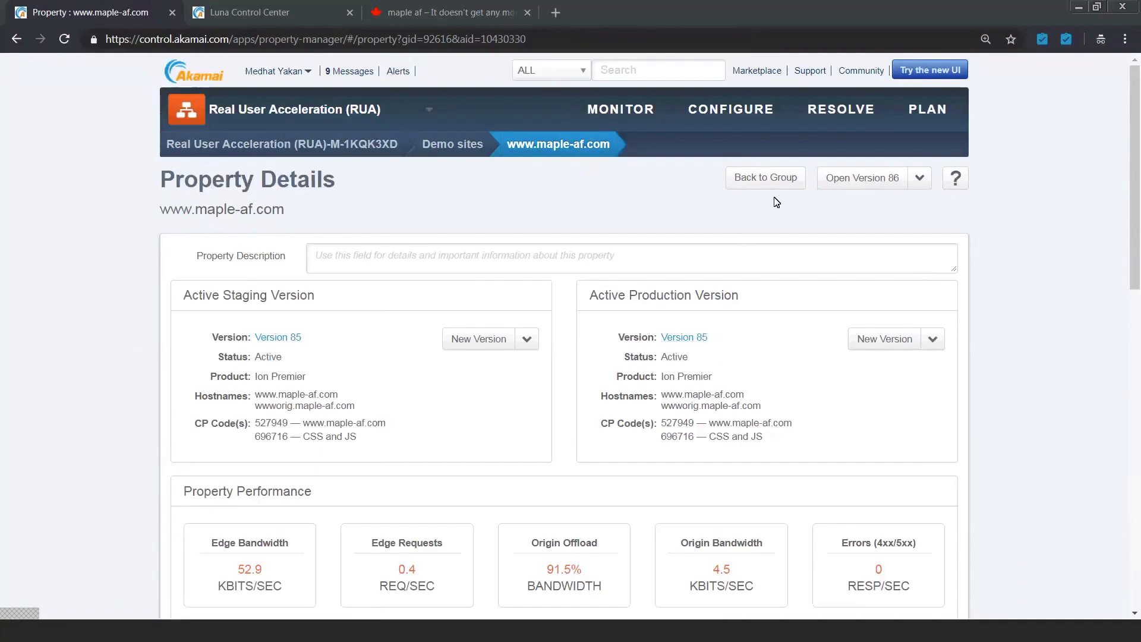
click(635, 111)
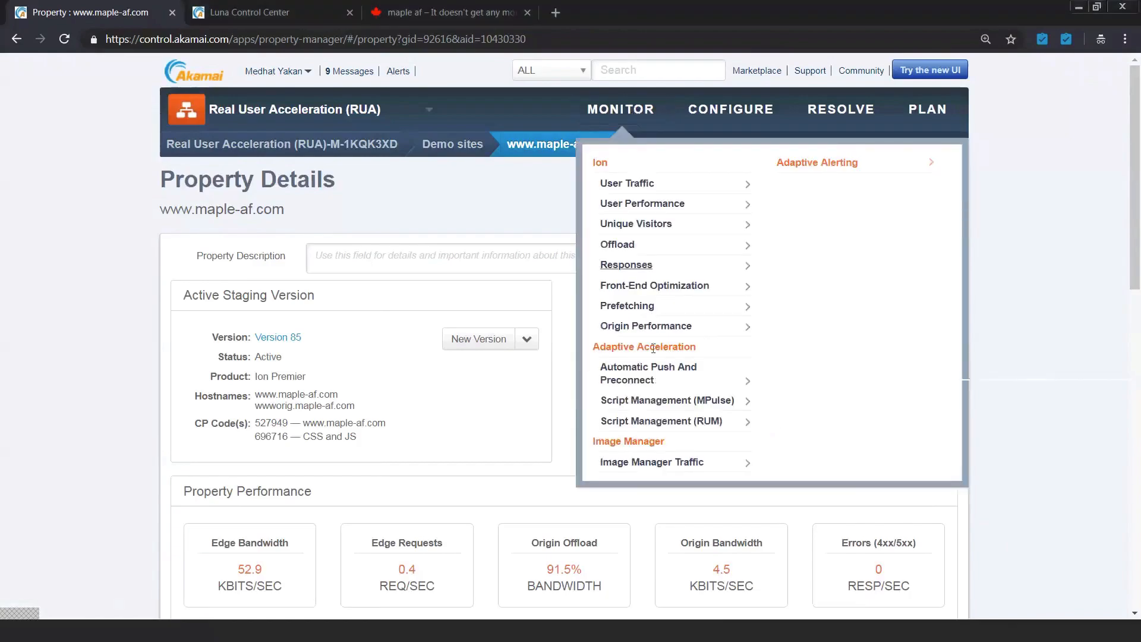
click(672, 404)
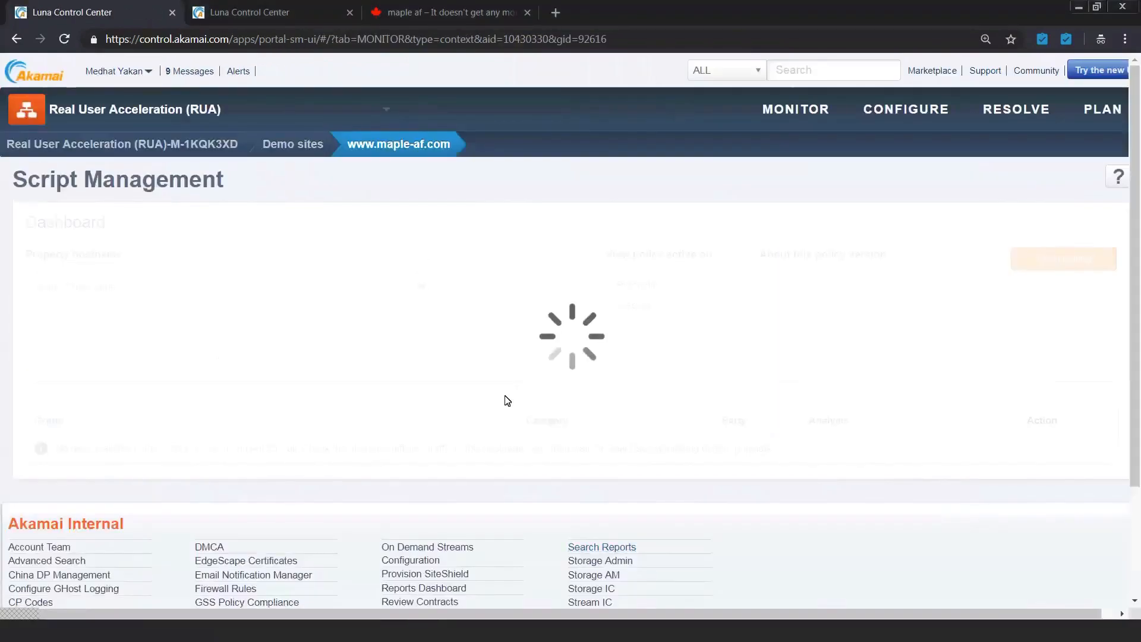
click(420, 288)
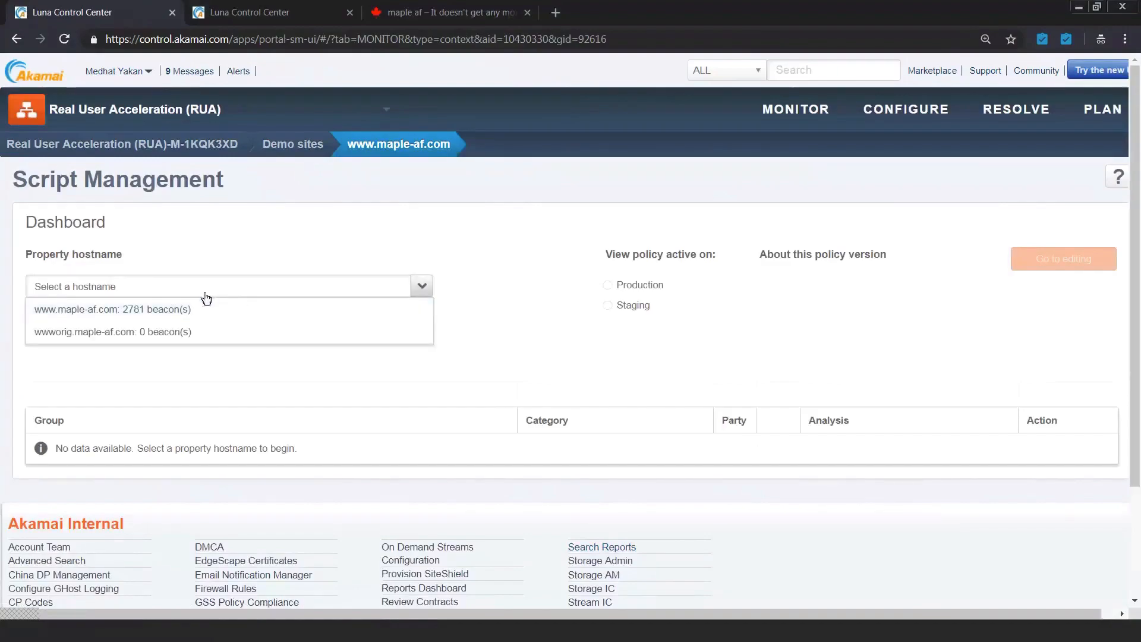
click(186, 309)
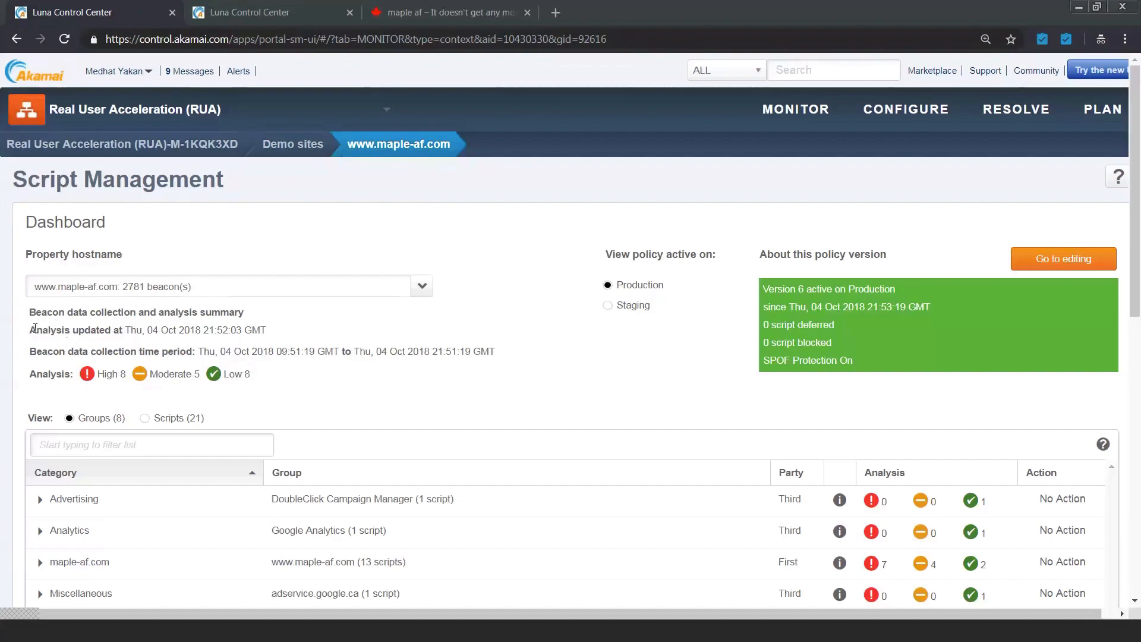
Step: Review the analysis update time, the beacon data collection period and the list of script groups
drag(33, 330, 271, 336)
drag(29, 352, 500, 364)
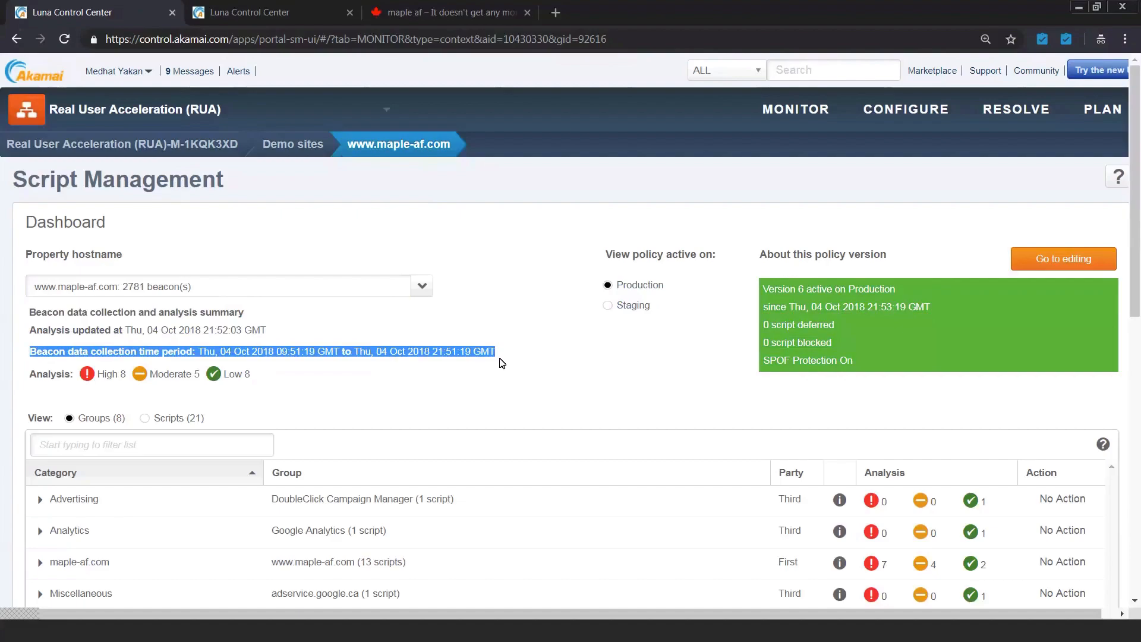
scroll(502, 360, down, 2)
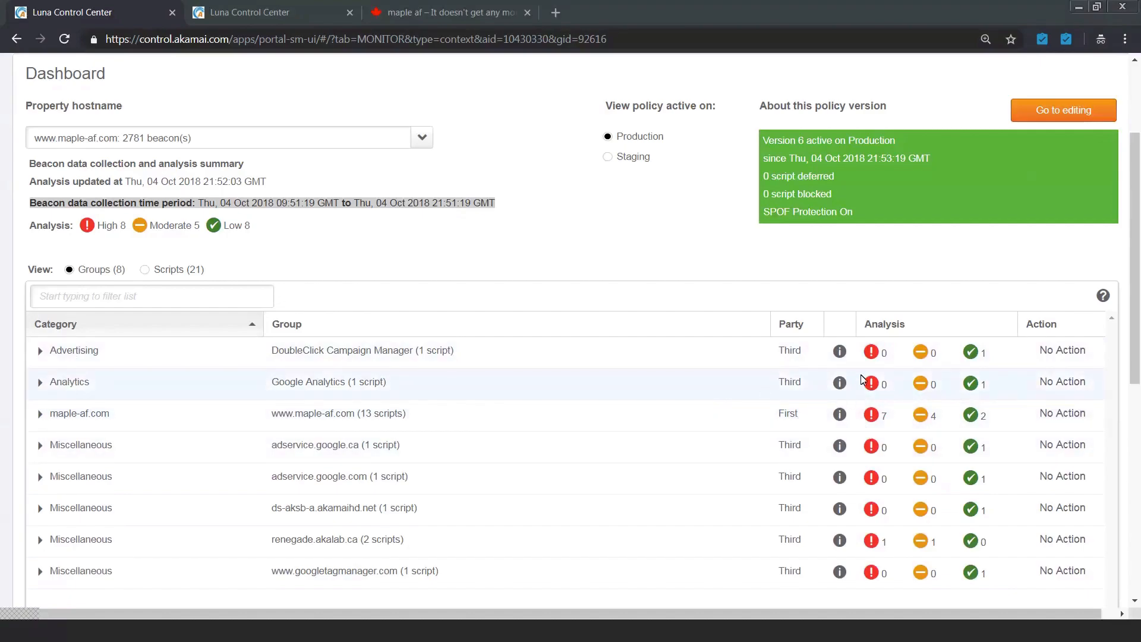
Step: Sort the script groups by analysis with the highest severity first and filter them by "third"
click(902, 322)
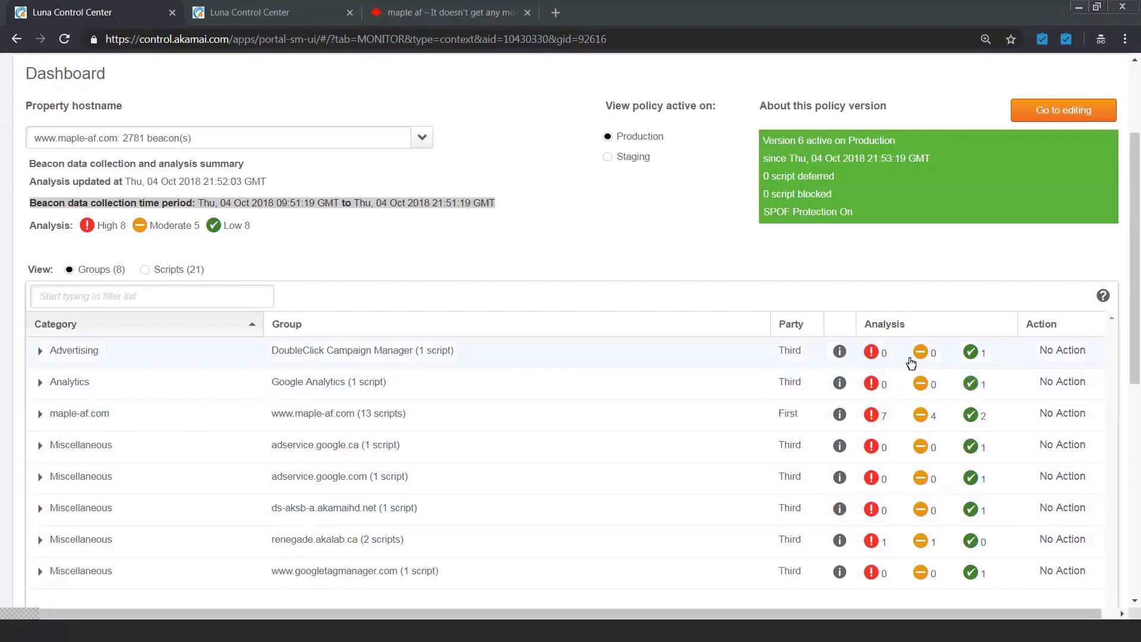
click(890, 332)
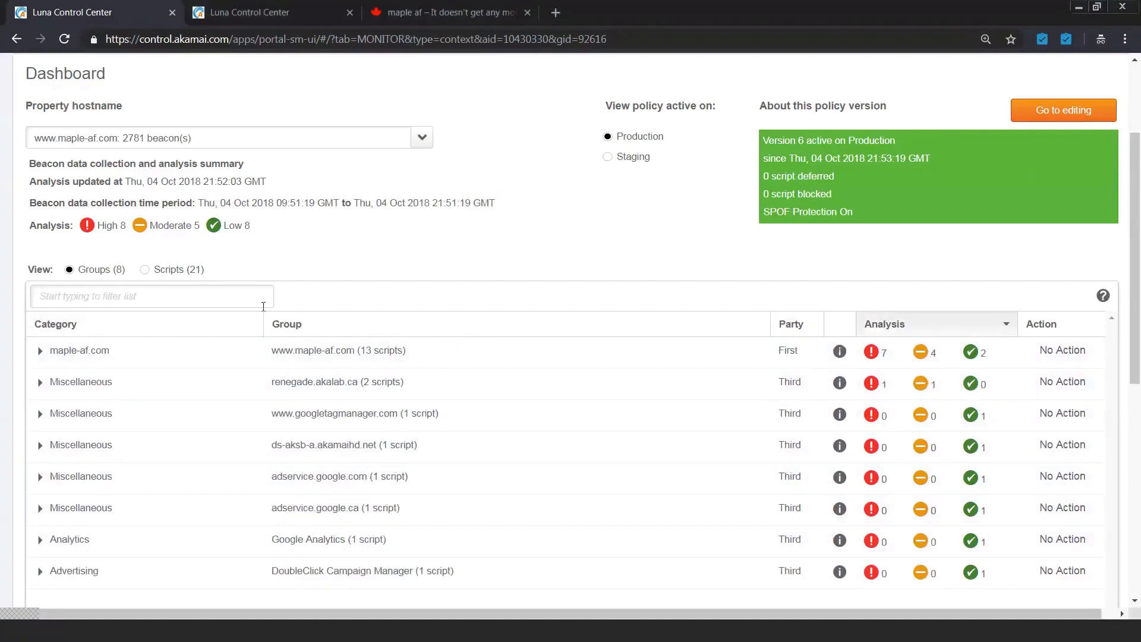
click(176, 290)
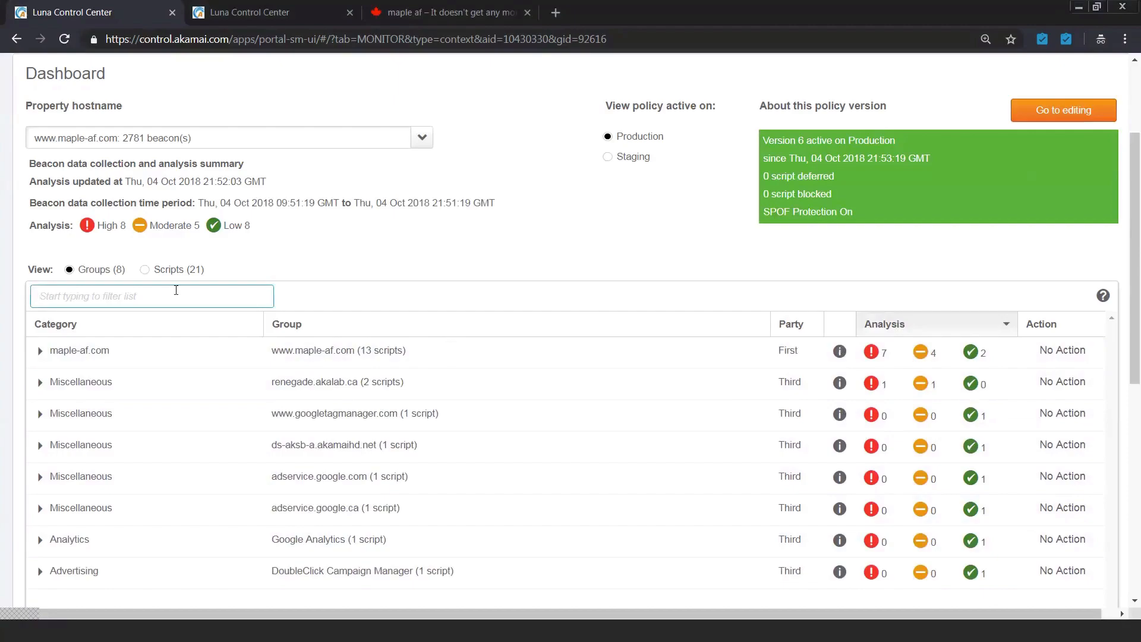
text(third)
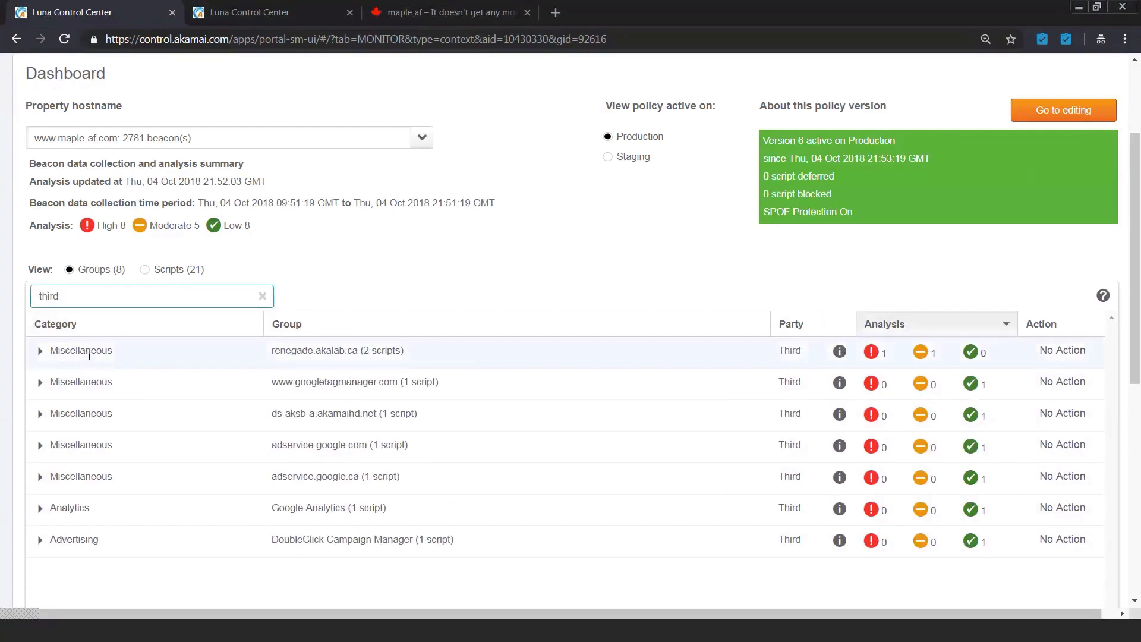
click(896, 331)
click(897, 336)
click(897, 336)
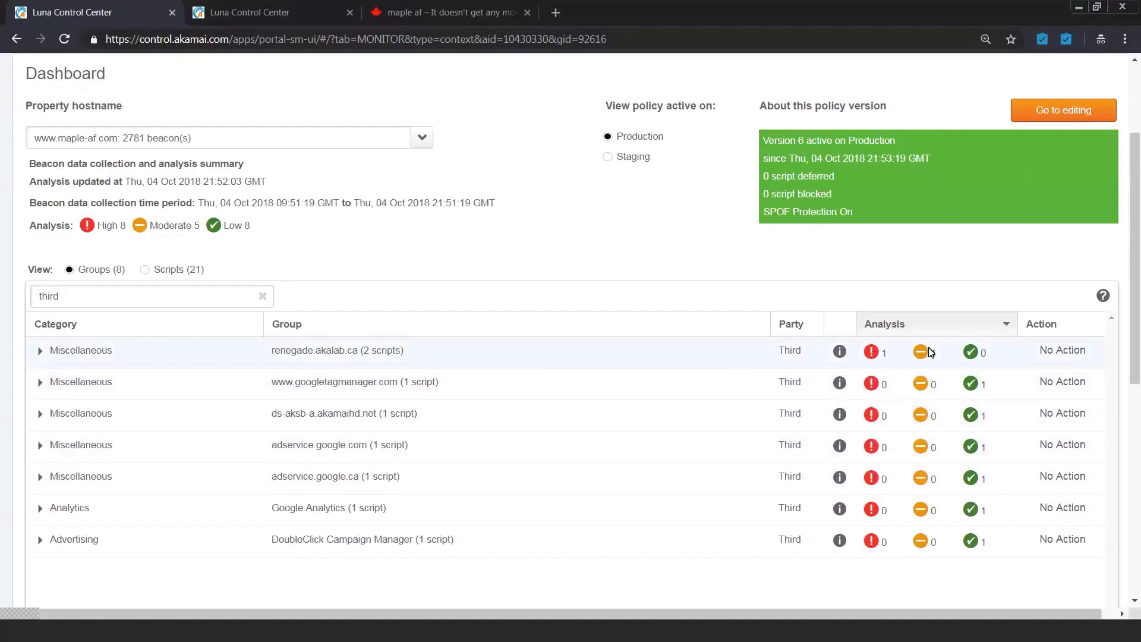
Step: List individual scripts filtered by "third", sort them with the most severe analysis first, and check the popularity of defer.php.js
click(144, 270)
click(153, 296)
text(thir)
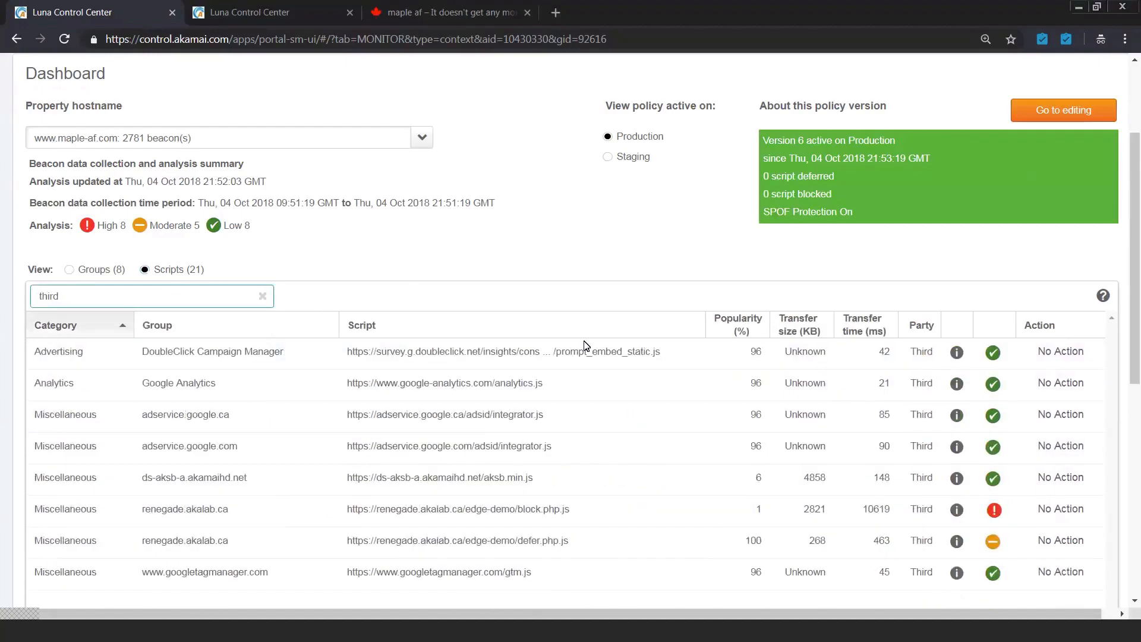
click(990, 335)
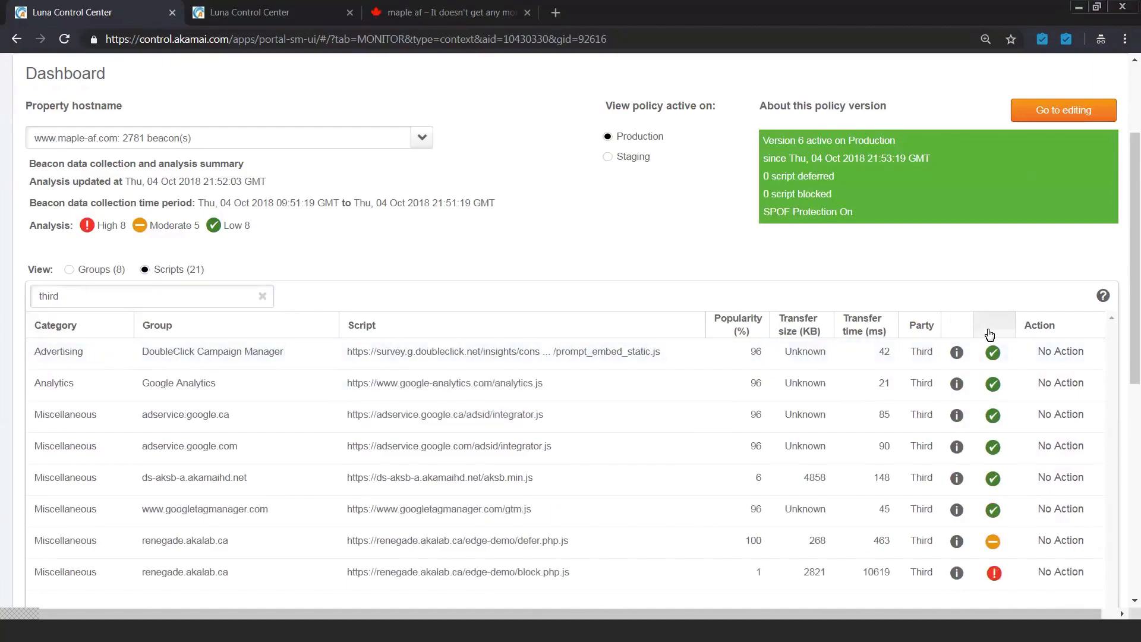
click(990, 335)
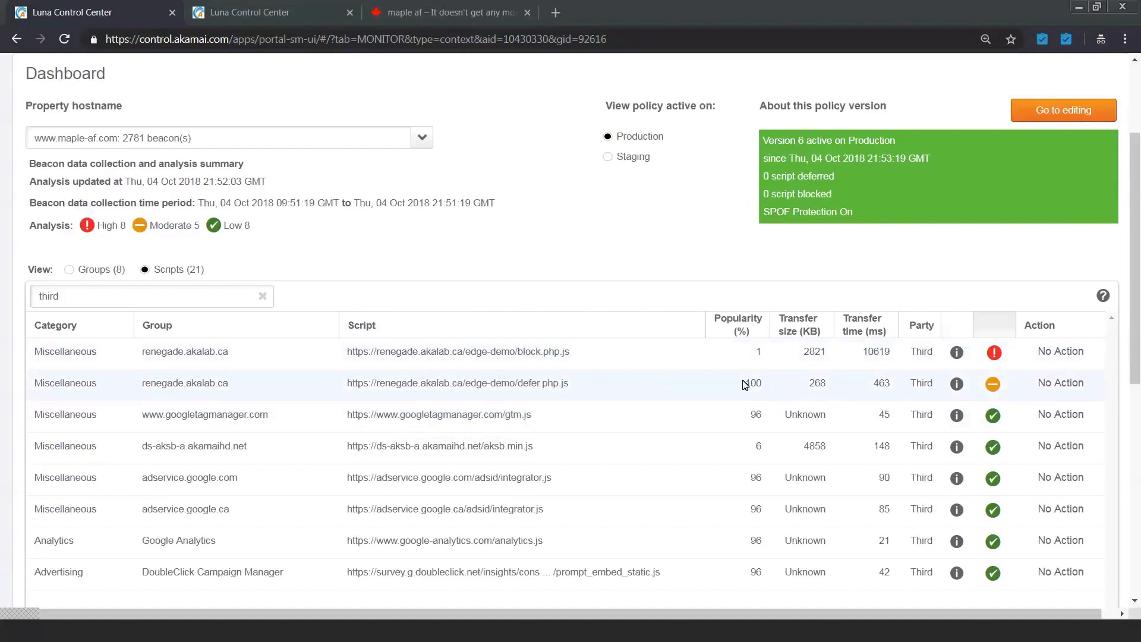
drag(746, 380, 767, 387)
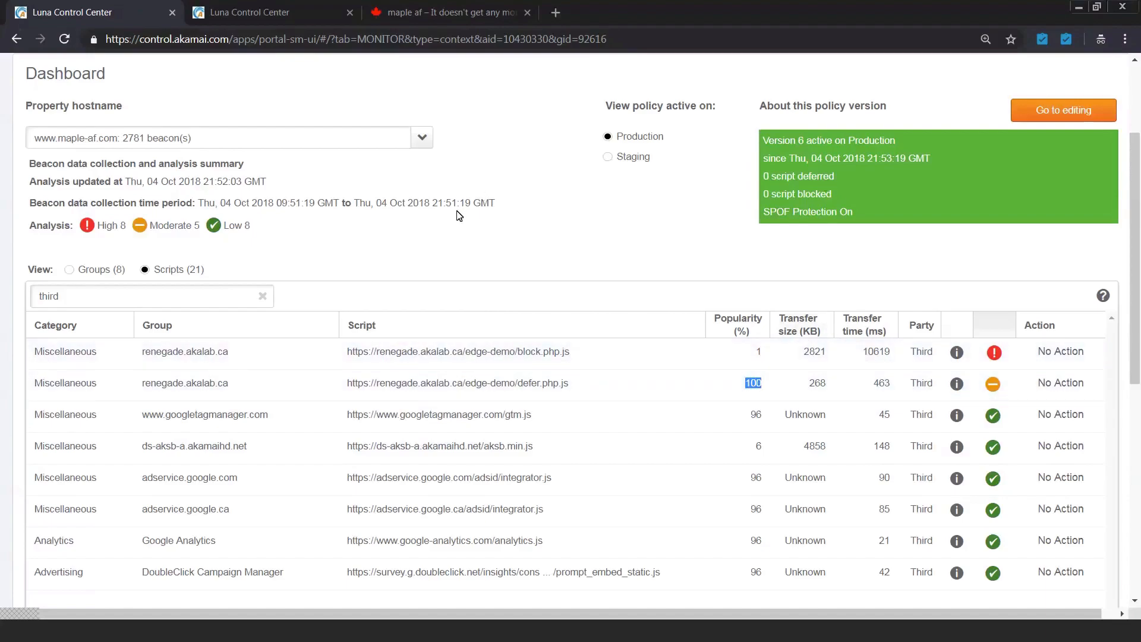
Step: Open the policy for editing and filter its script list by "rene"
scroll(455, 214, up, 1)
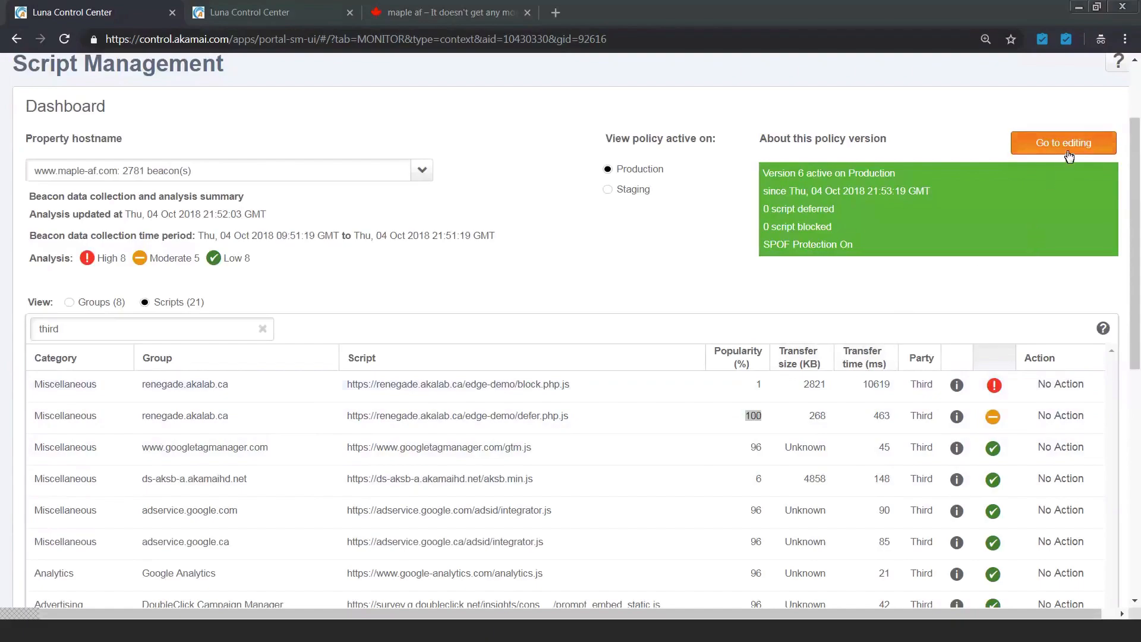
click(1065, 146)
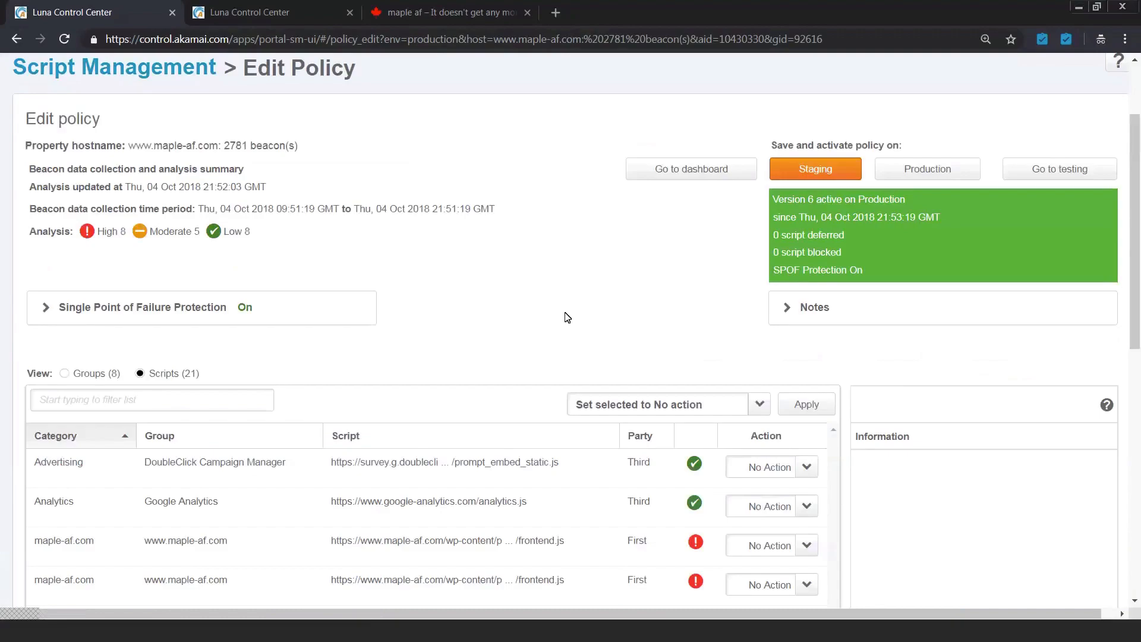
scroll(566, 316, down, 1)
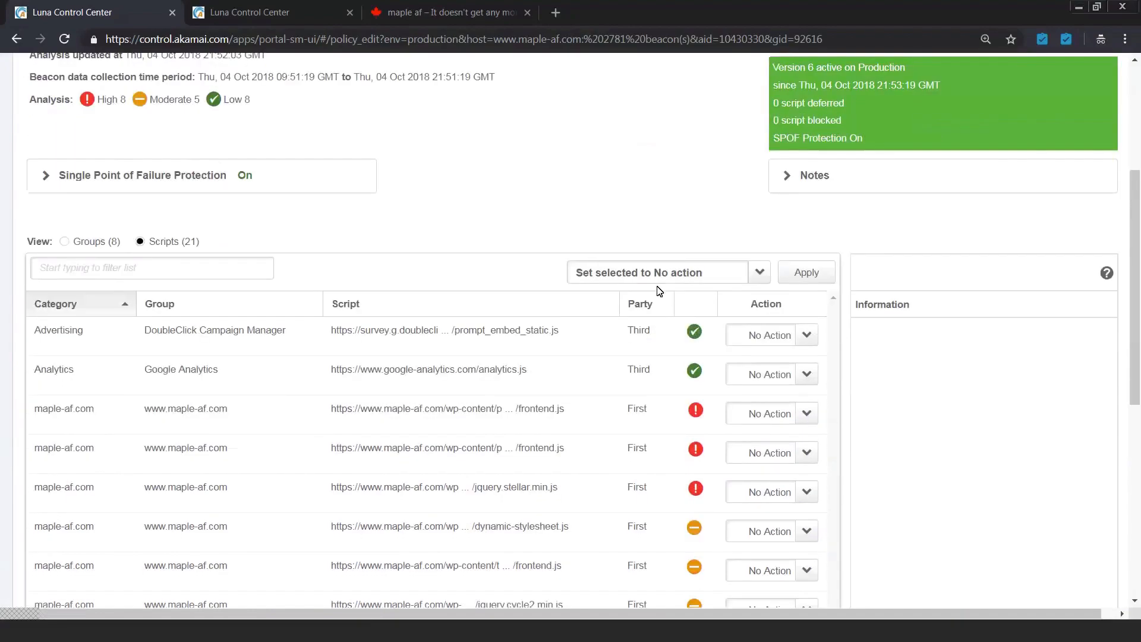
scroll(657, 287, down, 1)
click(206, 244)
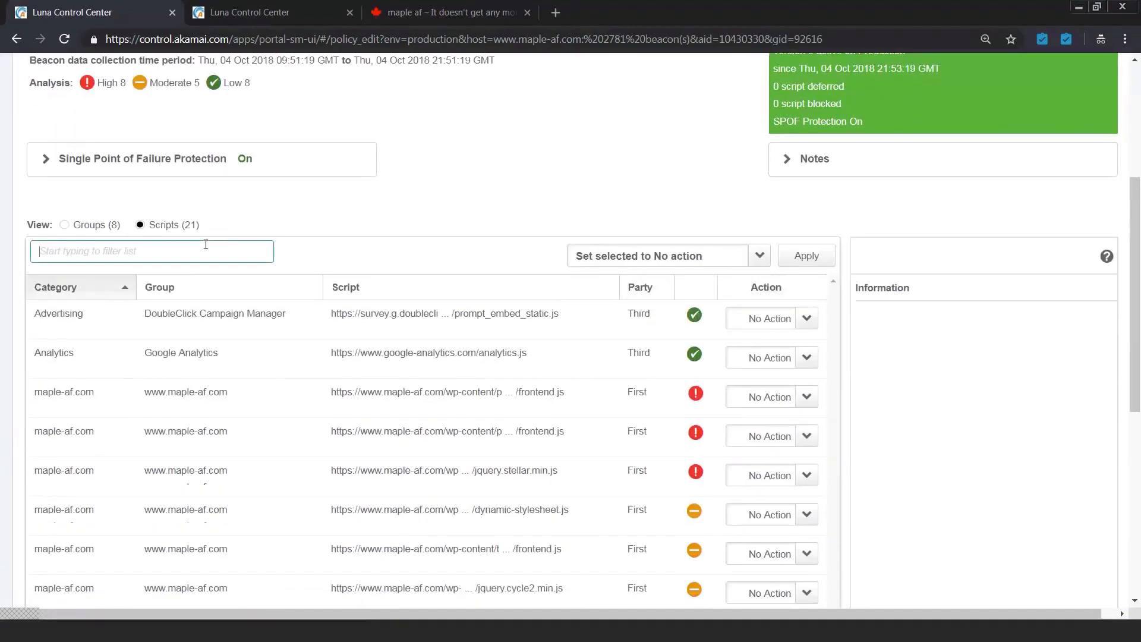
text(third)
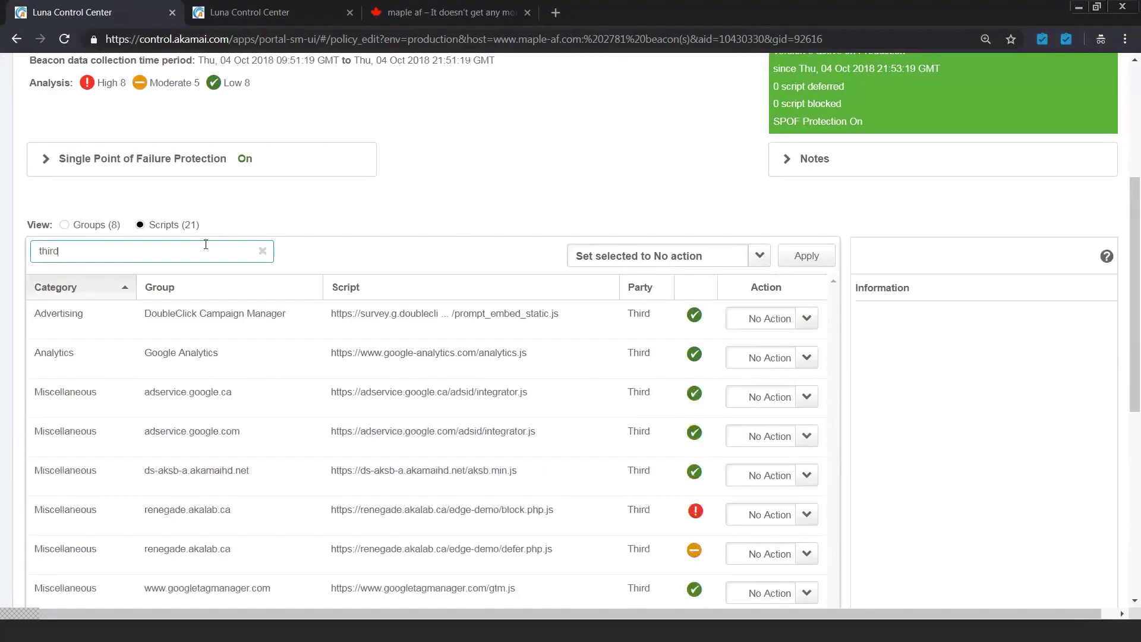
double_click(46, 251)
text(rene)
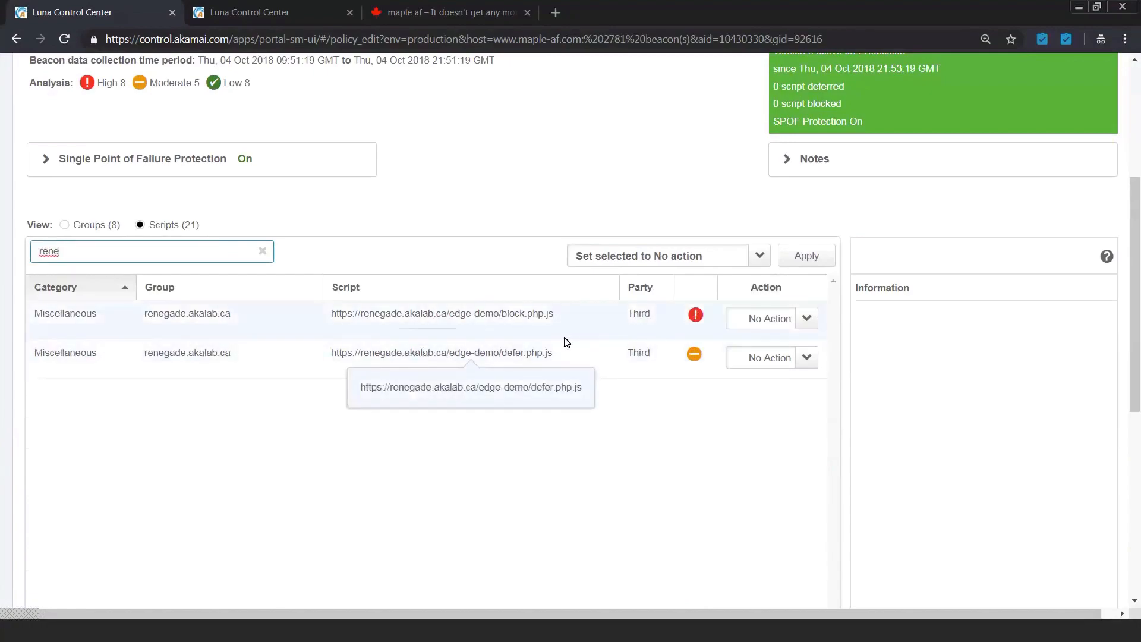
Step: Set block.php.js to Block and defer.php.js to Defer, and check both scripts' analysis information
click(797, 321)
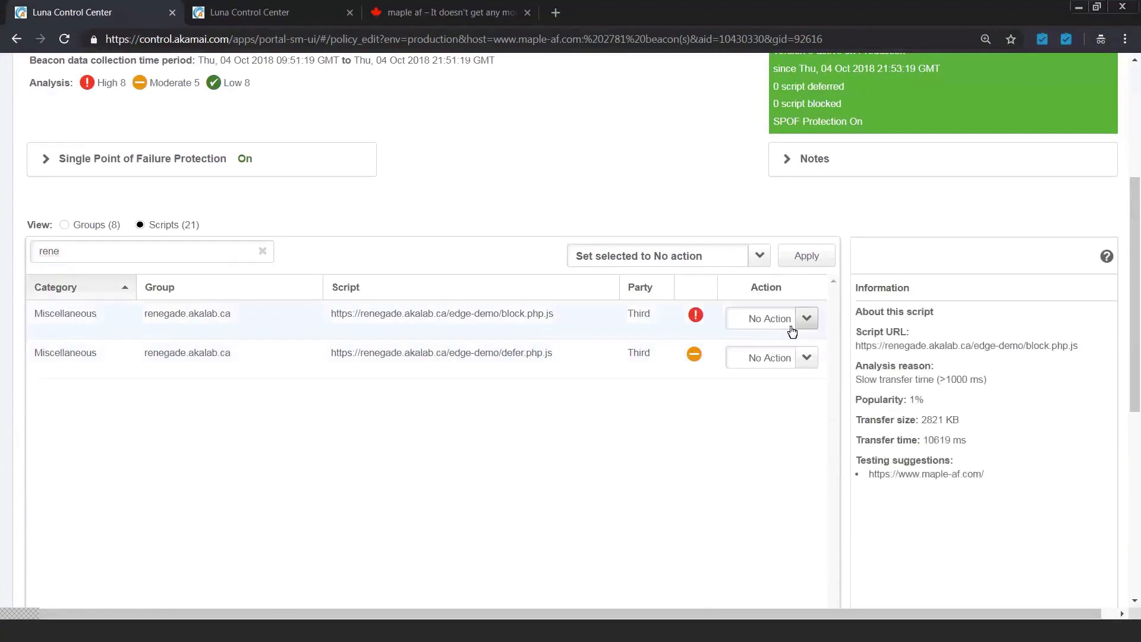
click(795, 324)
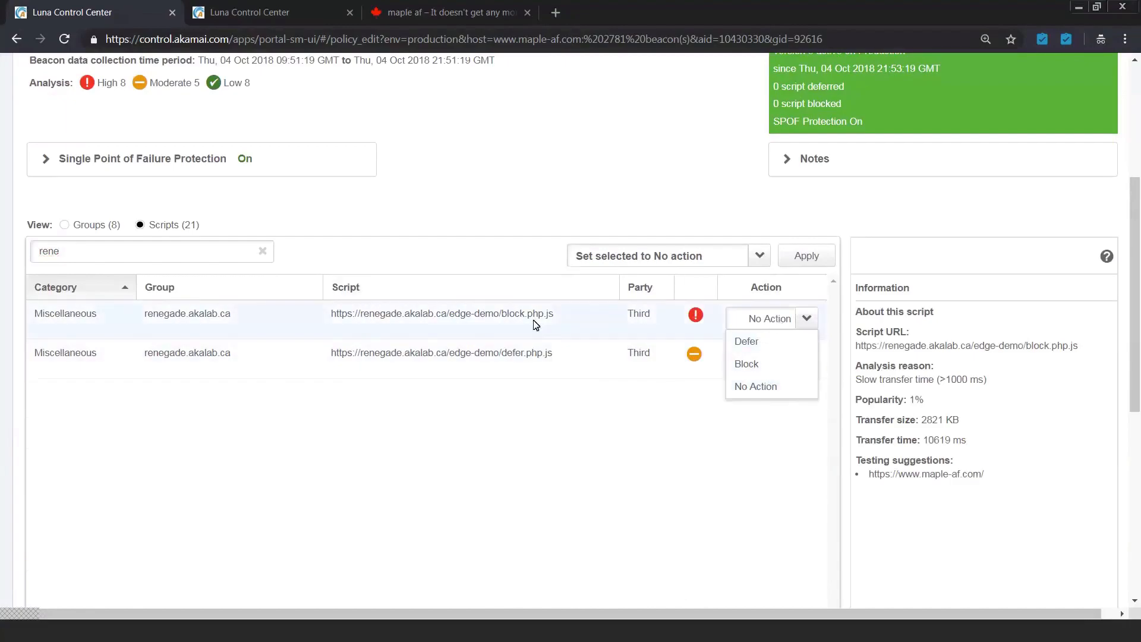
click(766, 363)
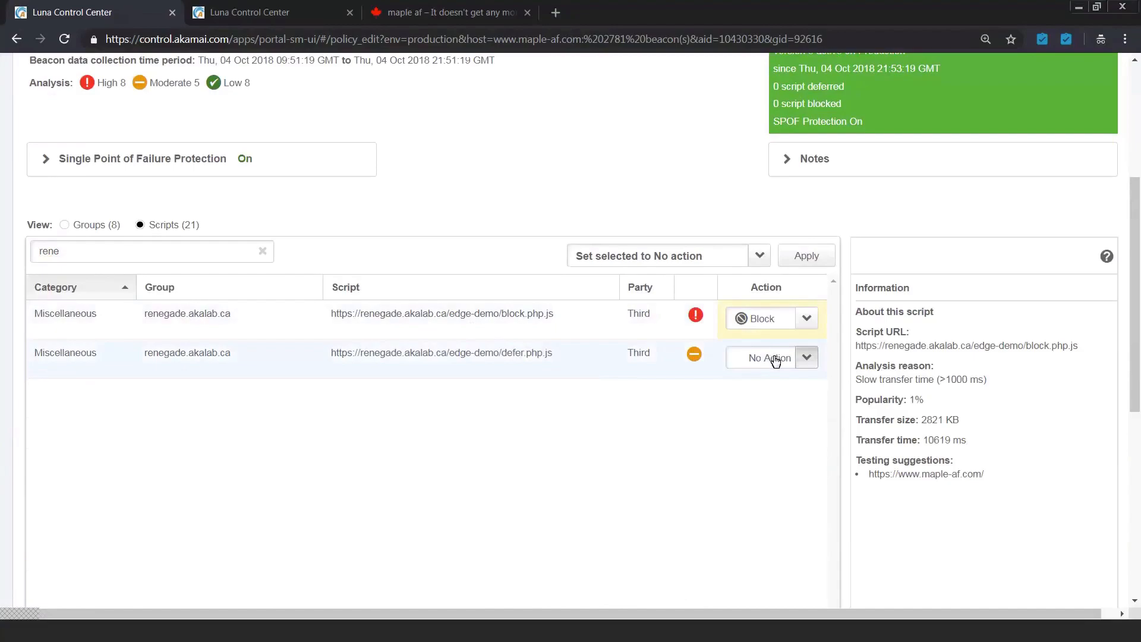
click(767, 364)
click(760, 379)
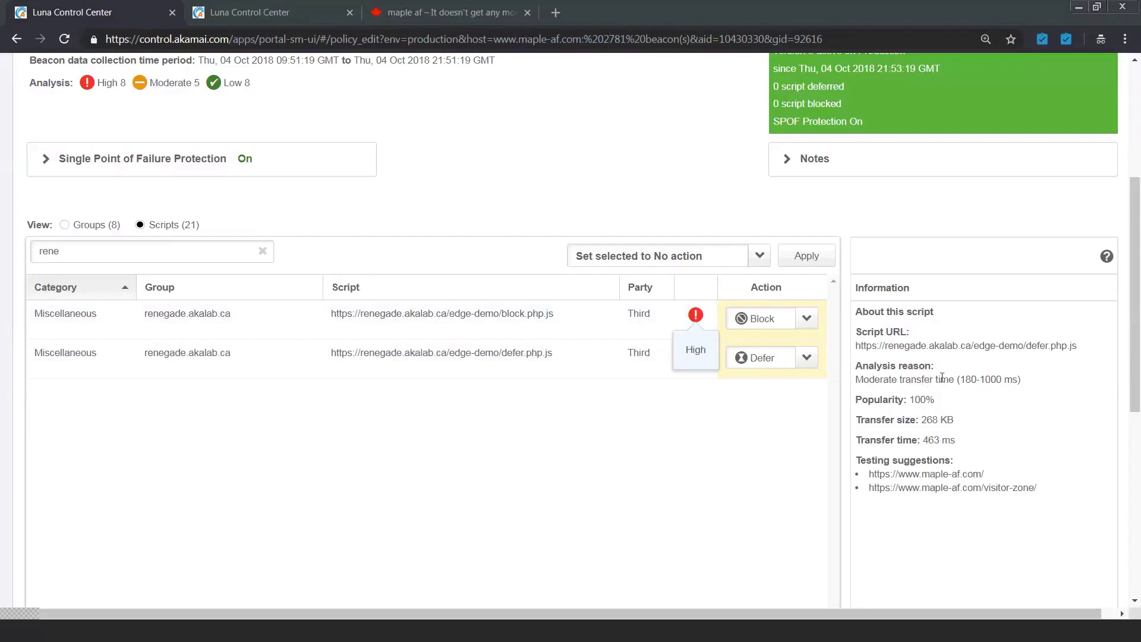
click(705, 316)
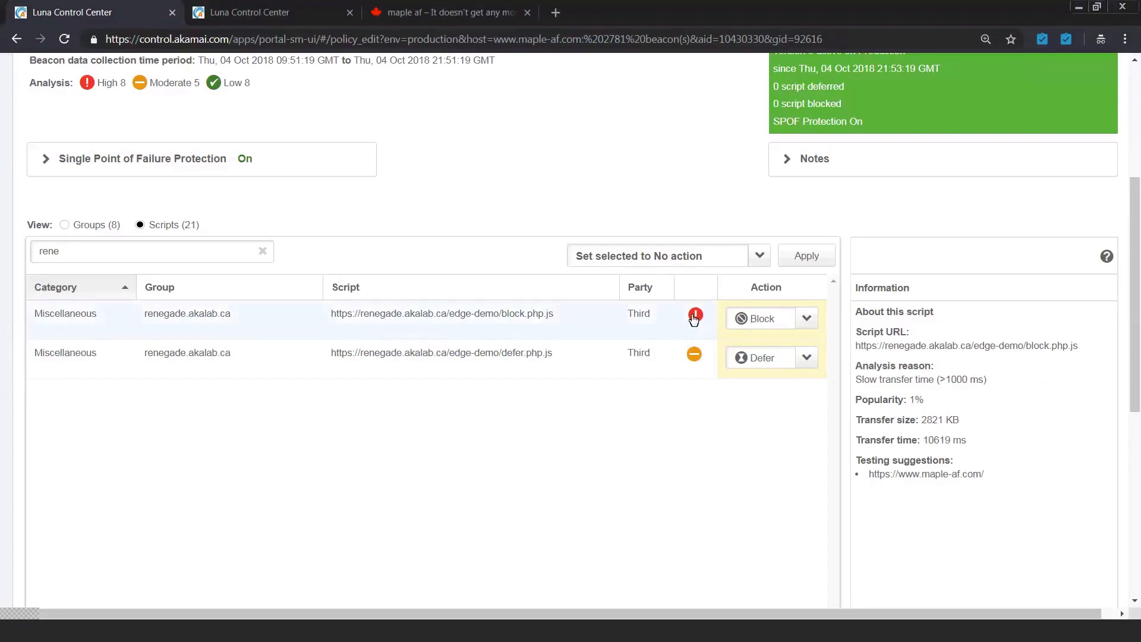
click(675, 355)
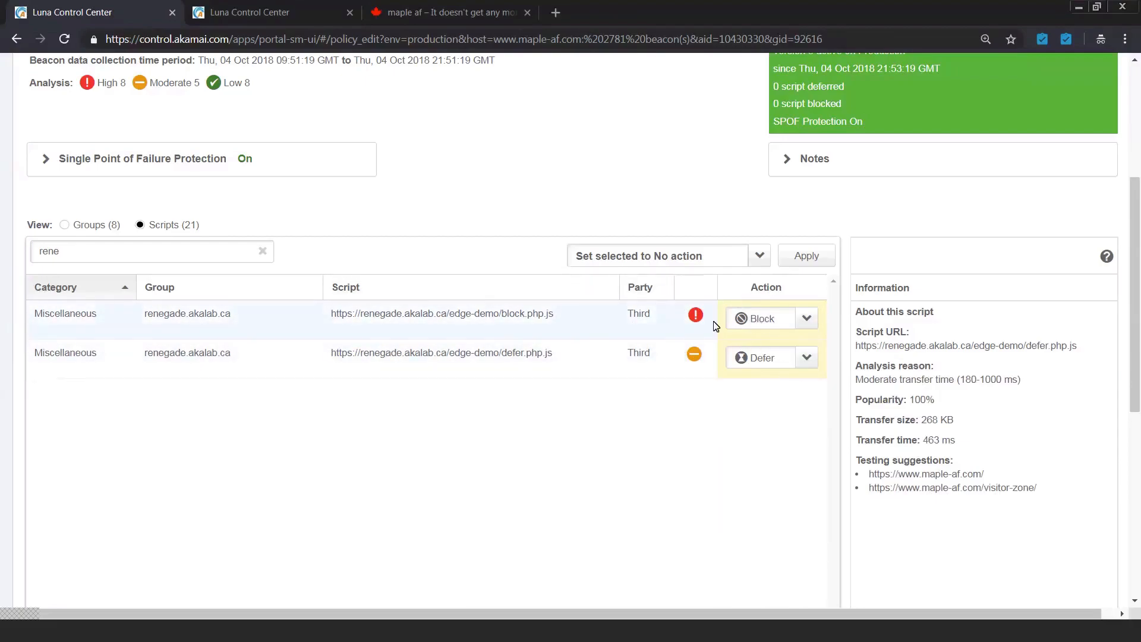
Step: List all scripts unfiltered and sorted by action, and save and activate the policy on staging
click(262, 252)
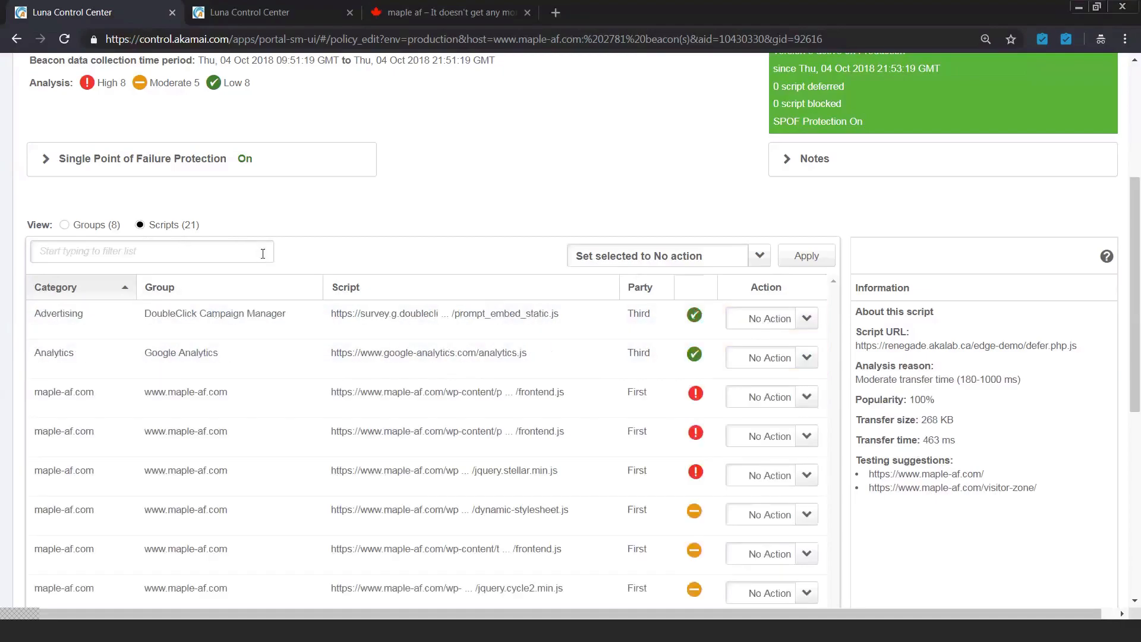
click(764, 288)
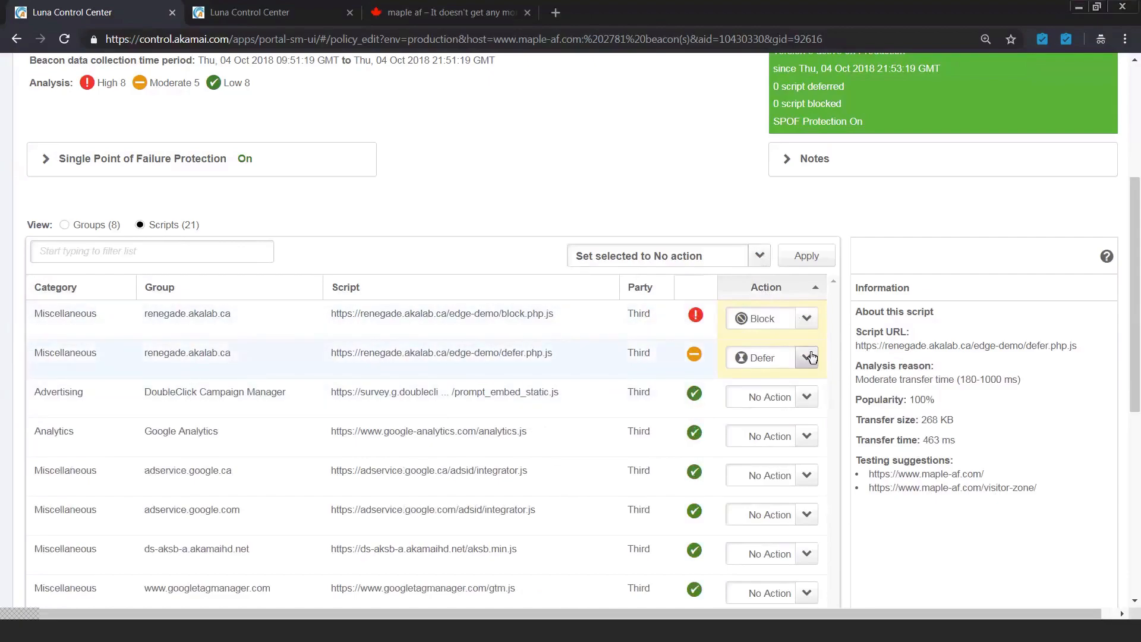
scroll(807, 359, up, 1)
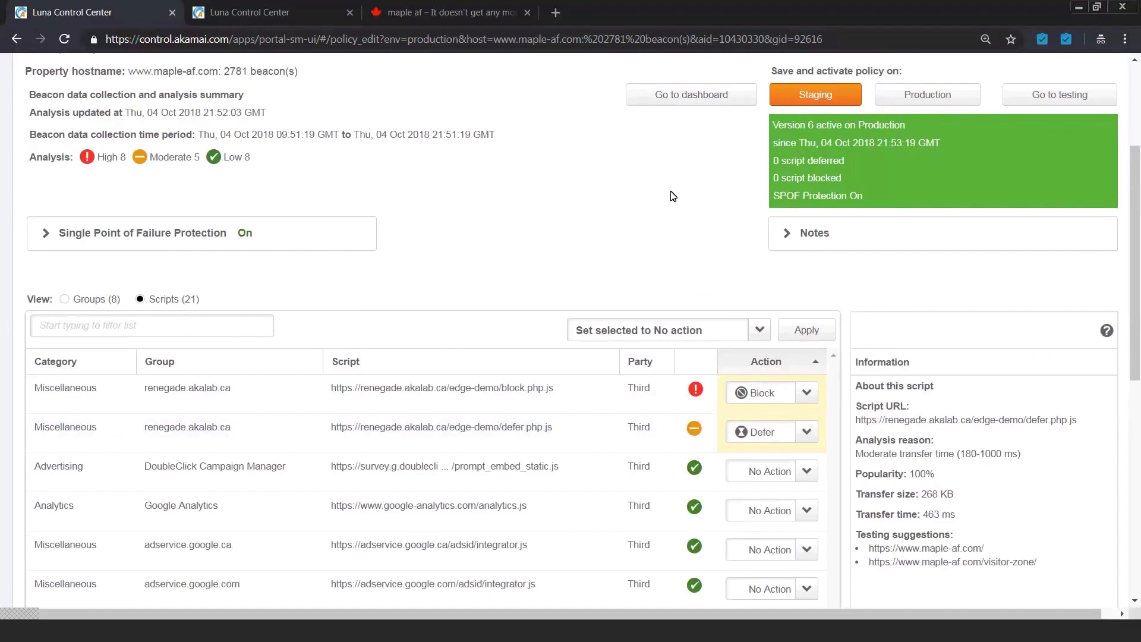
click(797, 102)
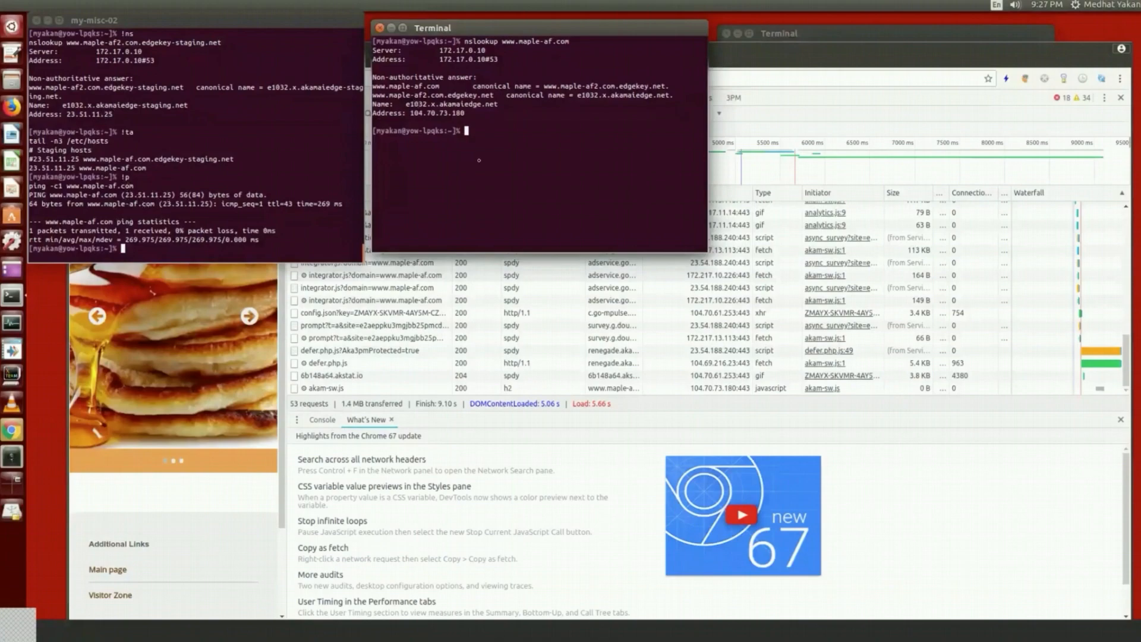
Step: Switch to the Chrome window showing the maple-af.com Visitor Zone and reload the page to capture its network requests
click(840, 62)
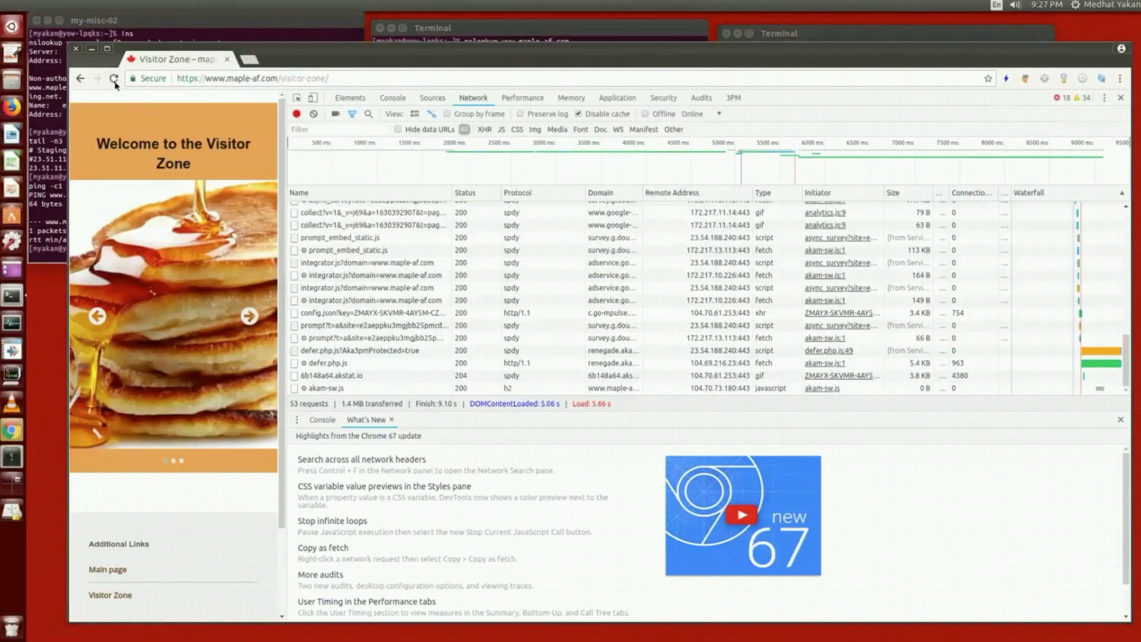
click(115, 80)
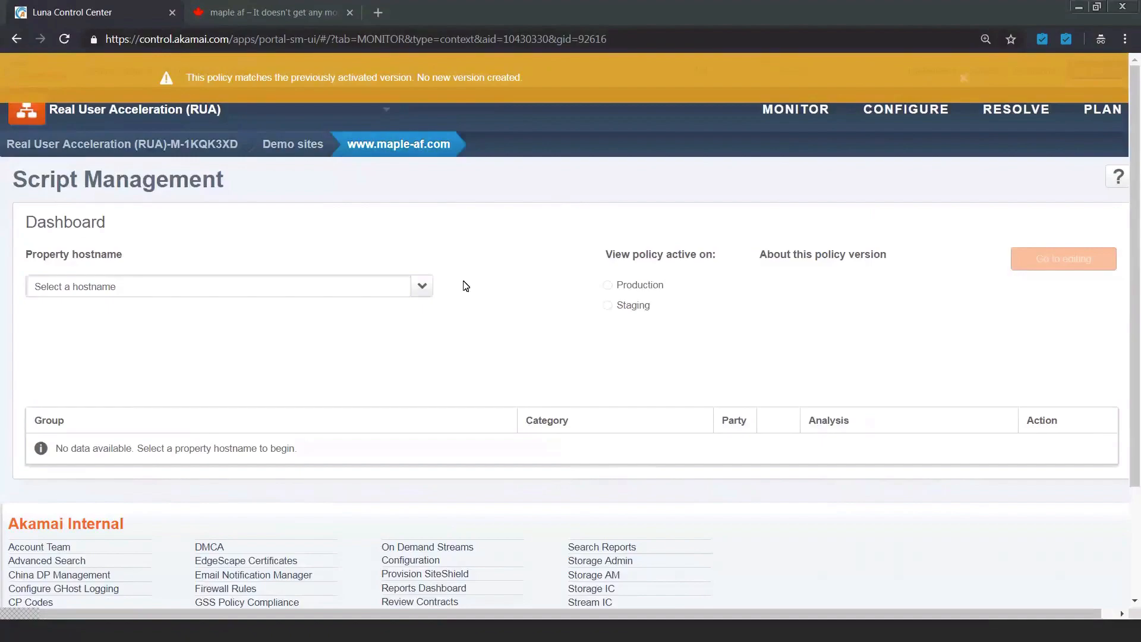
click(421, 289)
click(279, 310)
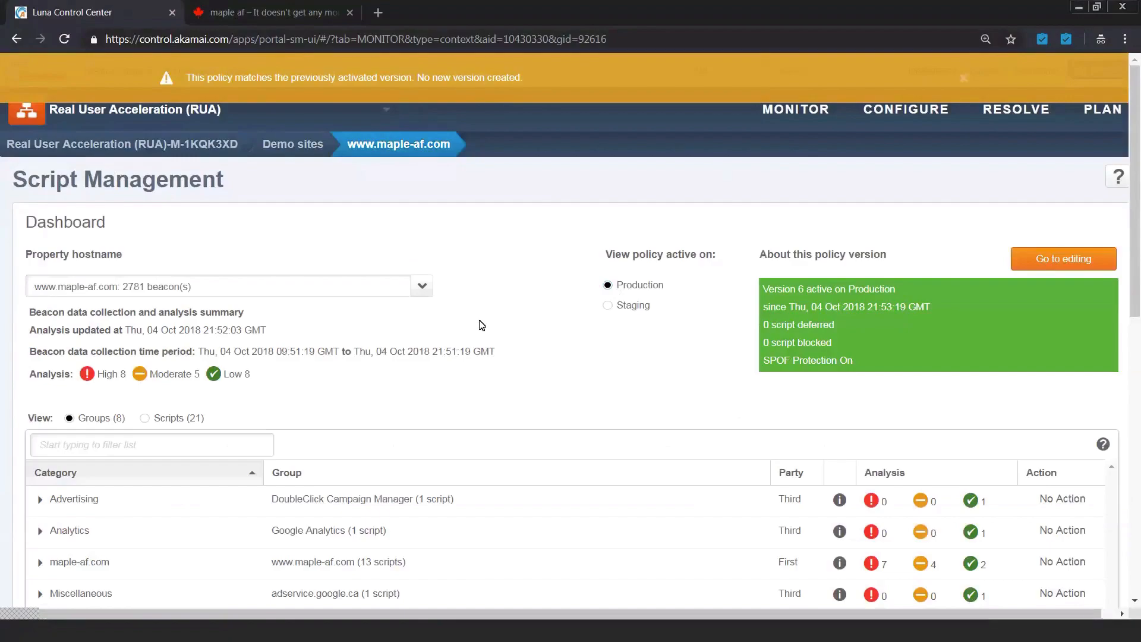
click(609, 305)
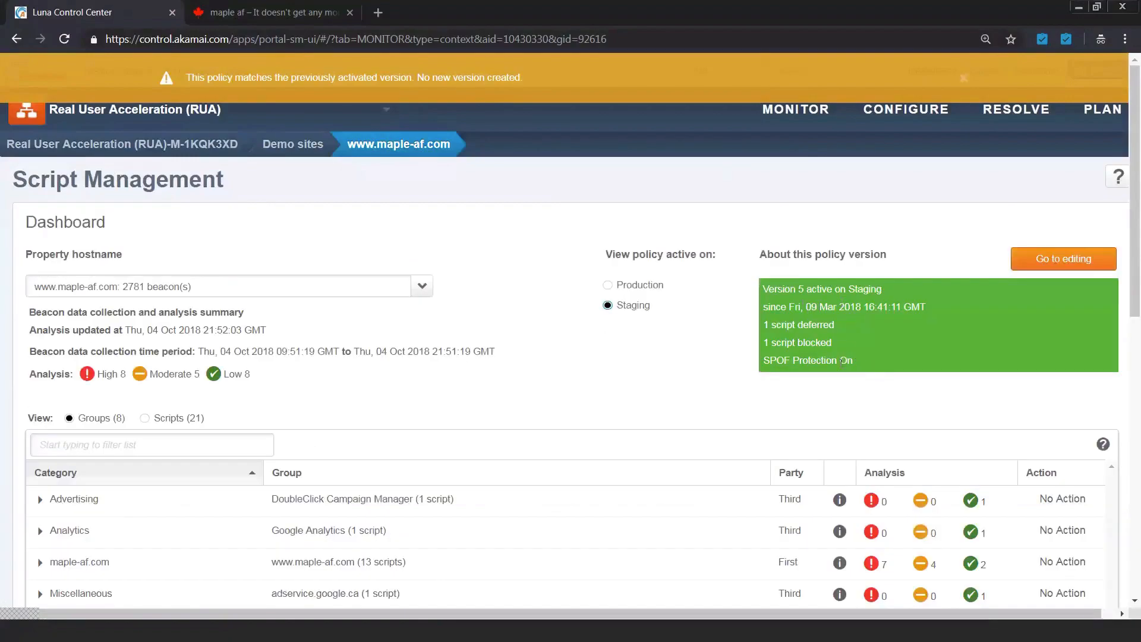
Step: Review the staging policy's script groups and list its individual scripts sorted by action
scroll(813, 388, down, 1)
scroll(813, 388, down, 1)
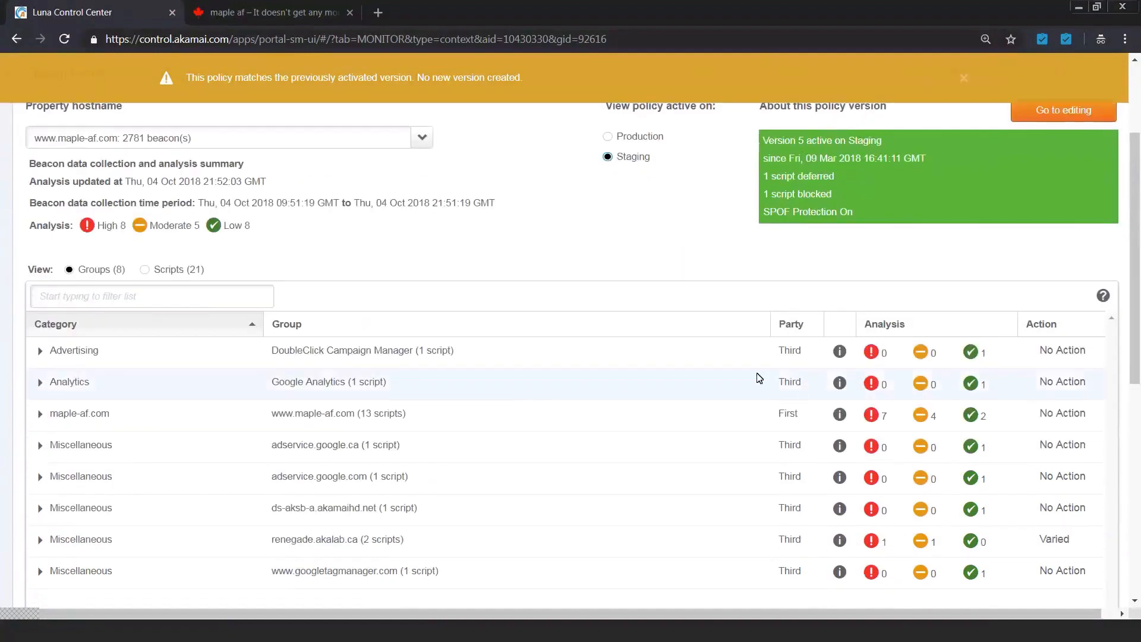
scroll(756, 378, up, 1)
click(146, 344)
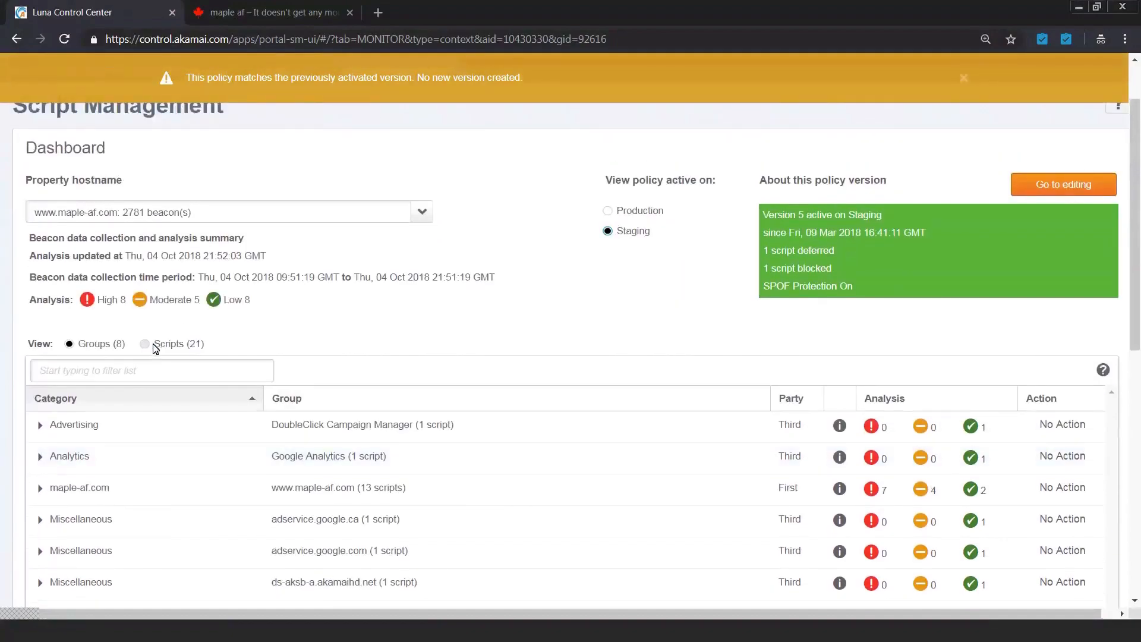
click(1035, 409)
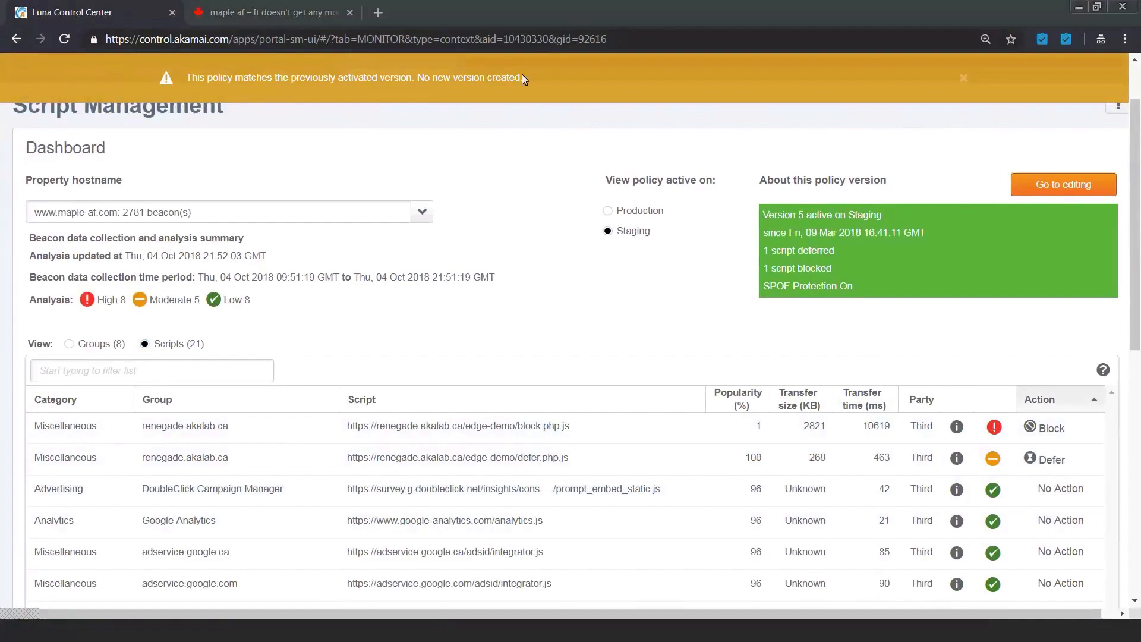
Step: Open the staging policy for editing and save and activate it on production
click(1048, 198)
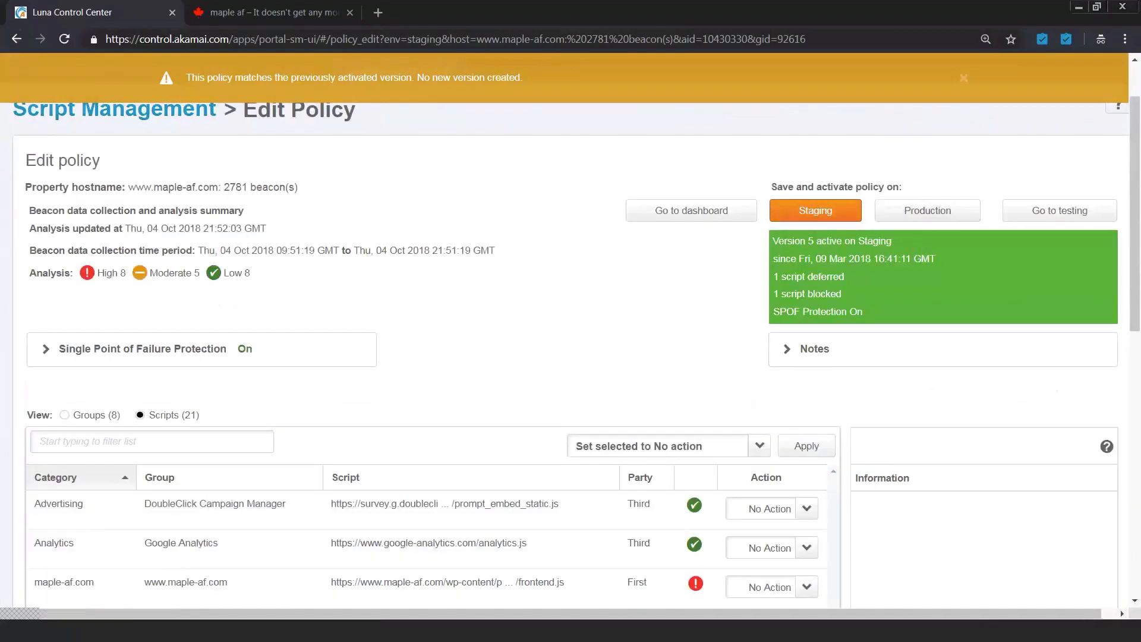
click(926, 219)
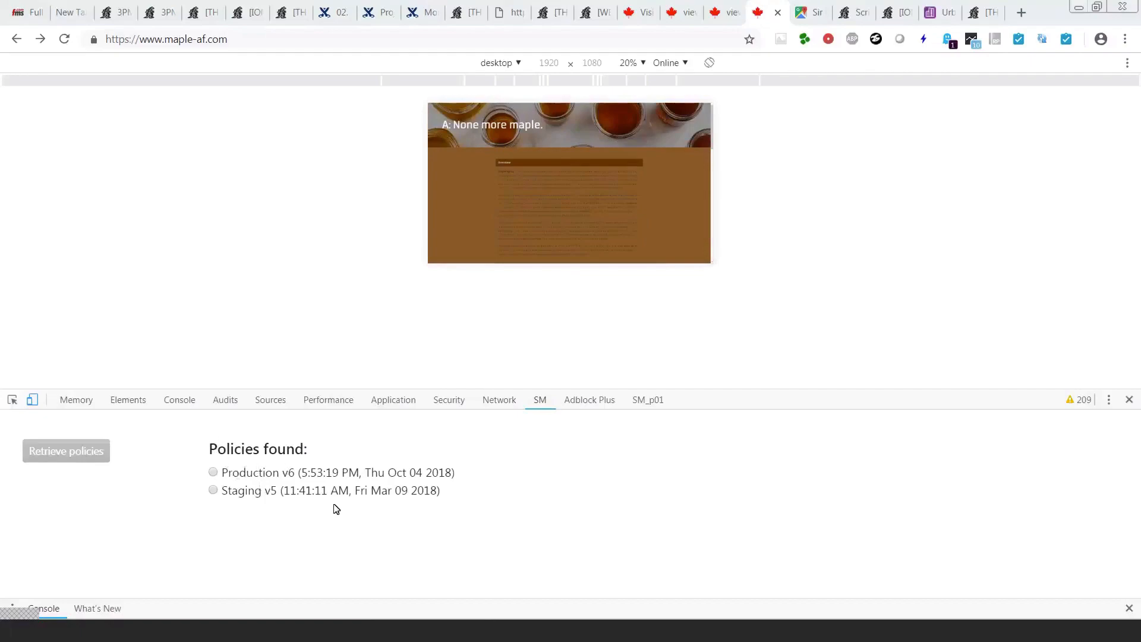
drag(223, 473, 295, 475)
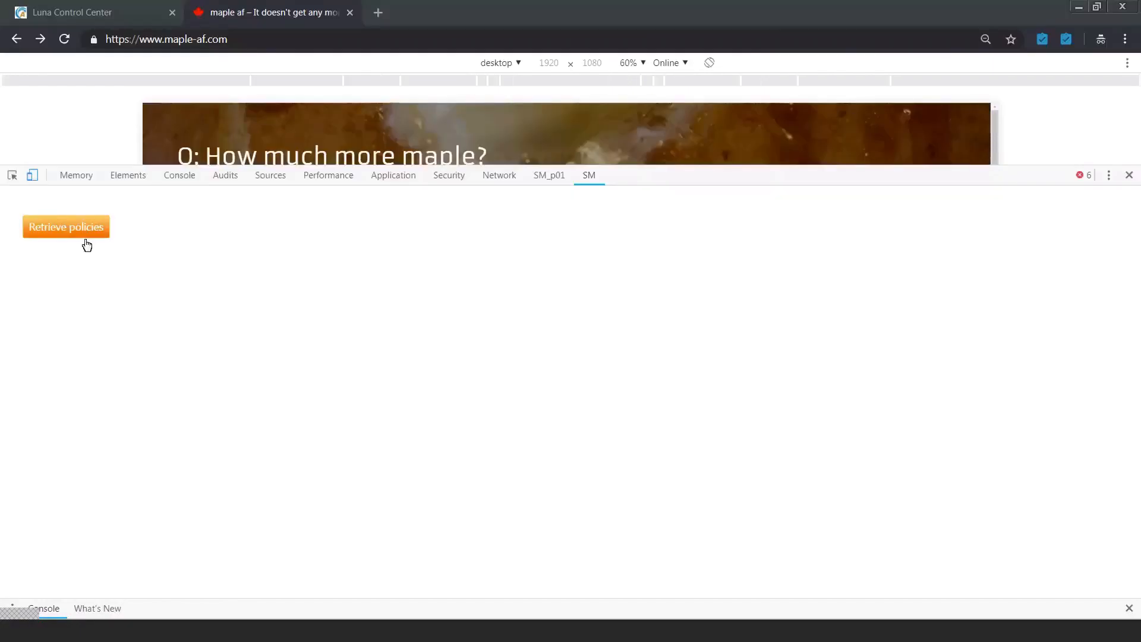
click(88, 233)
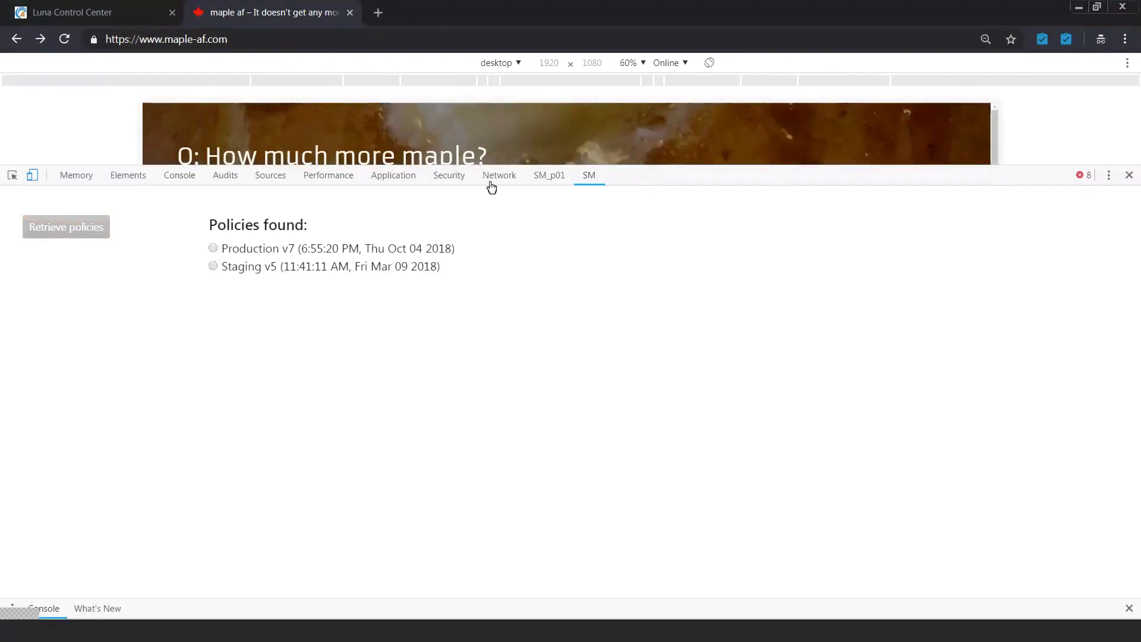
drag(651, 173, 712, 469)
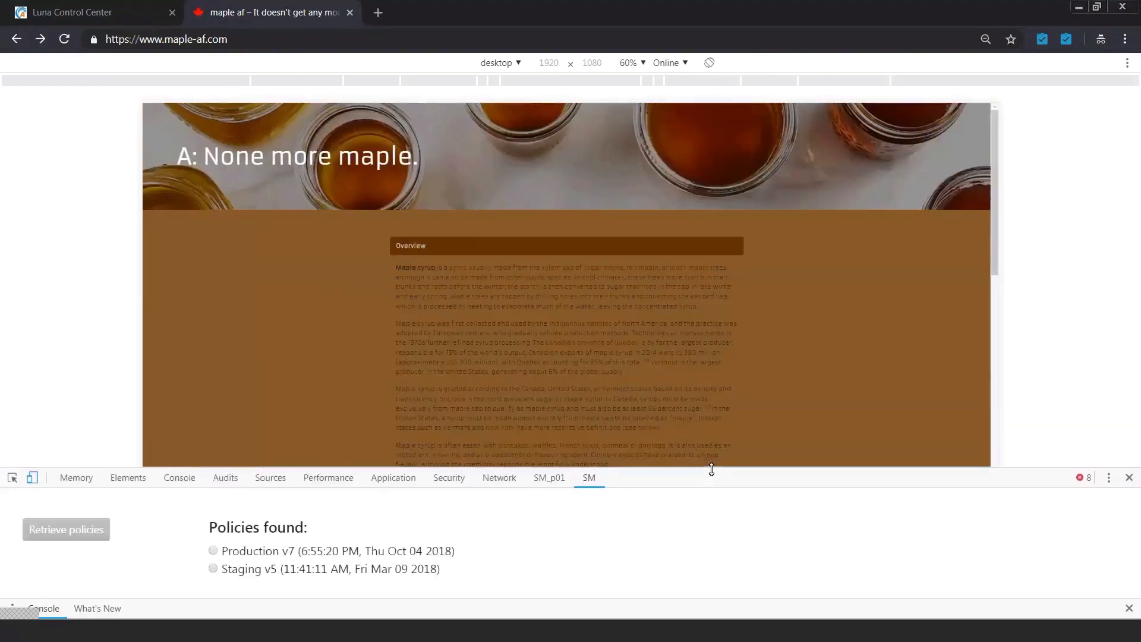
click(65, 39)
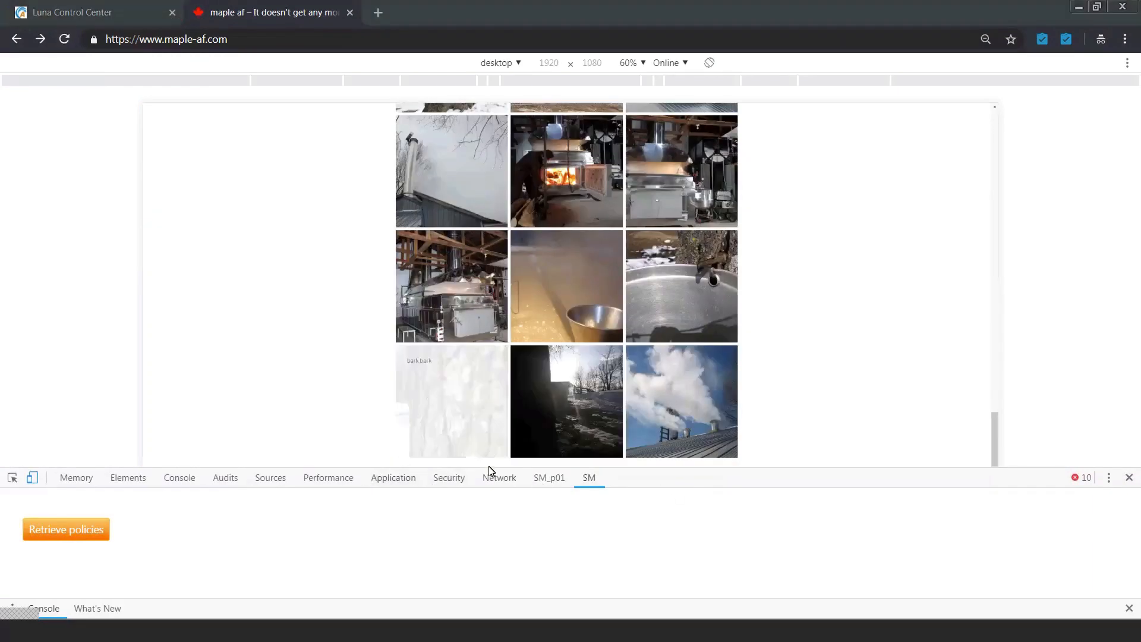
click(507, 479)
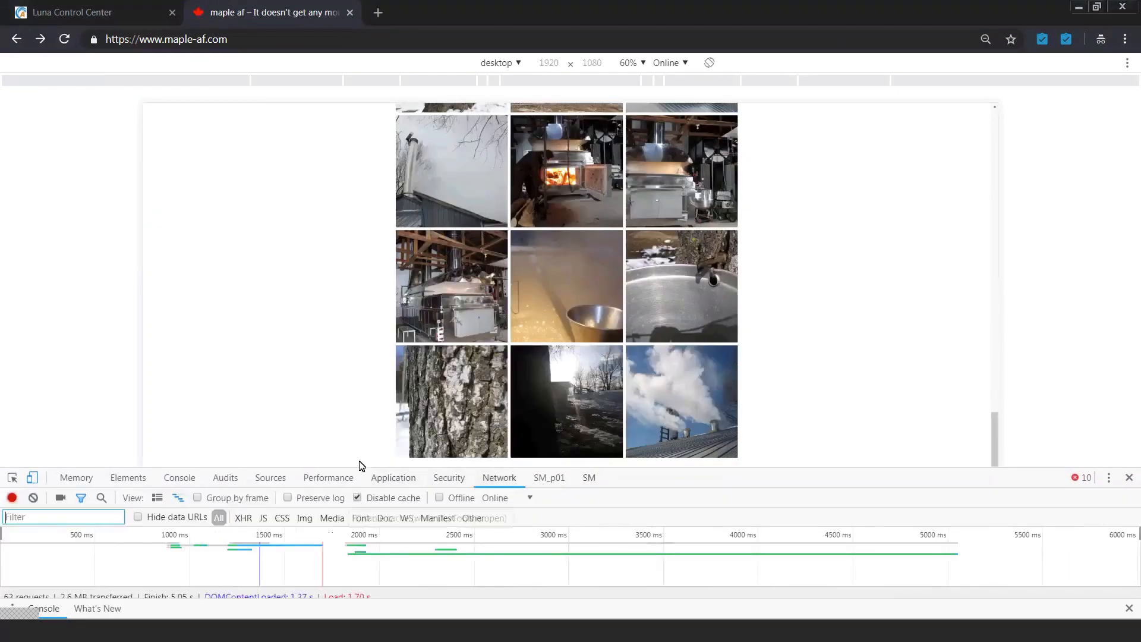
drag(364, 466, 367, 405)
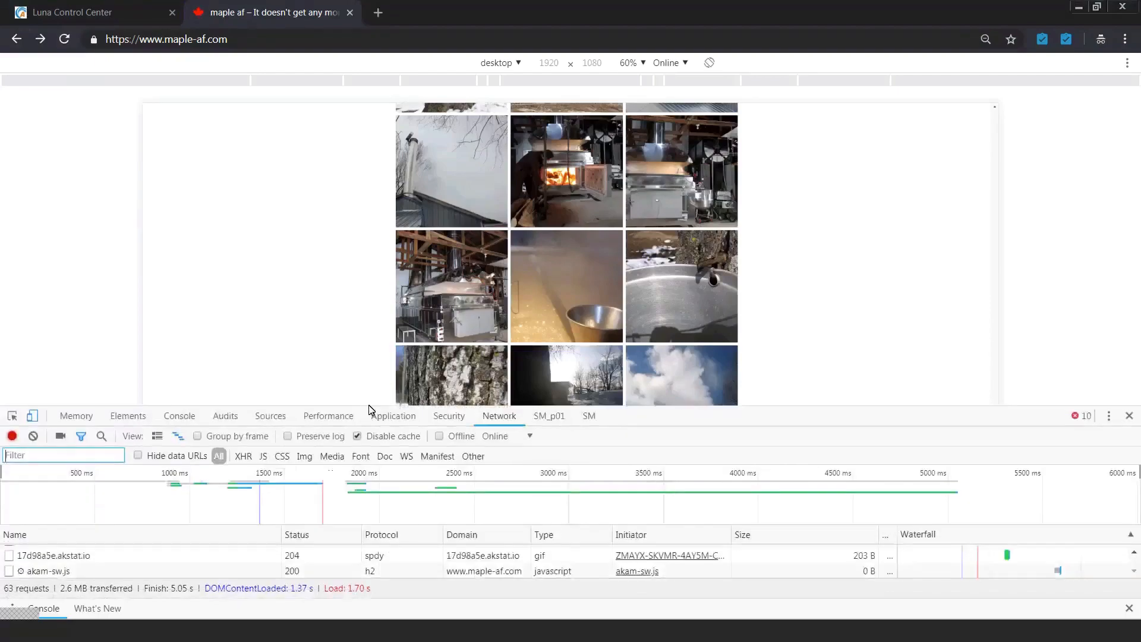
click(64, 40)
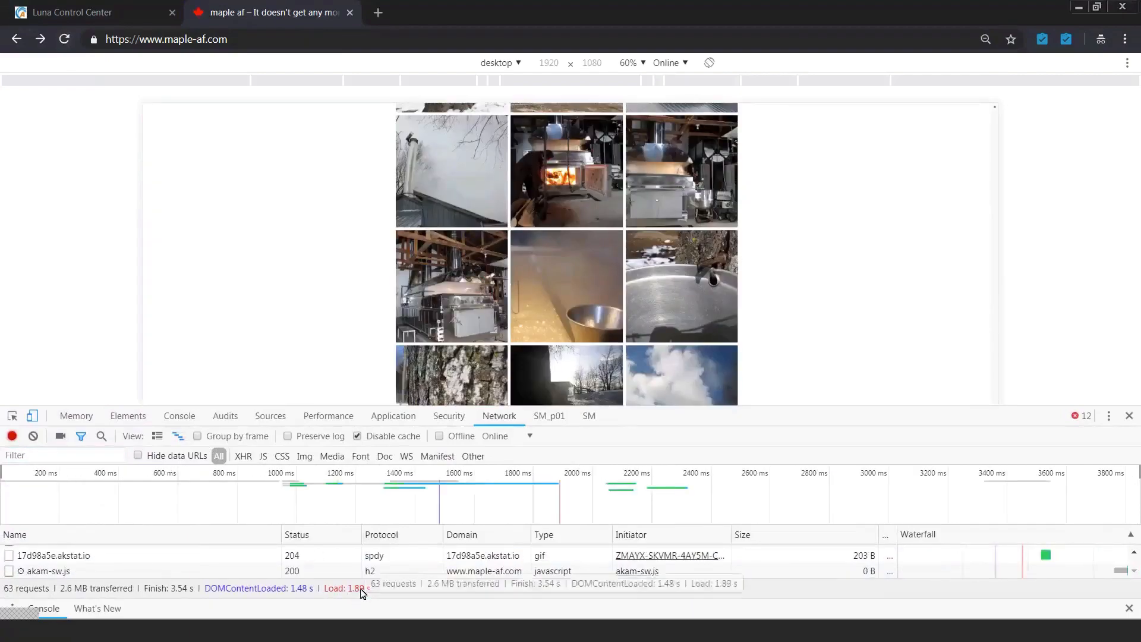
Step: Filter the network requests by "block" and by "defer" to check how both scripts are handled
click(54, 454)
text(block)
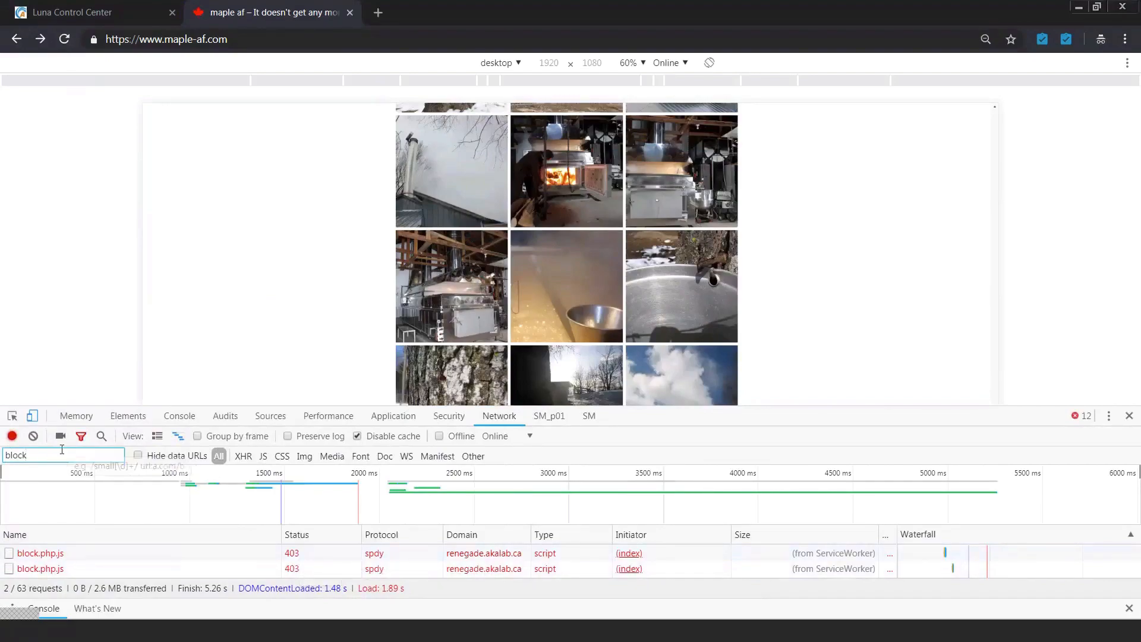
double_click(48, 456)
text(defer)
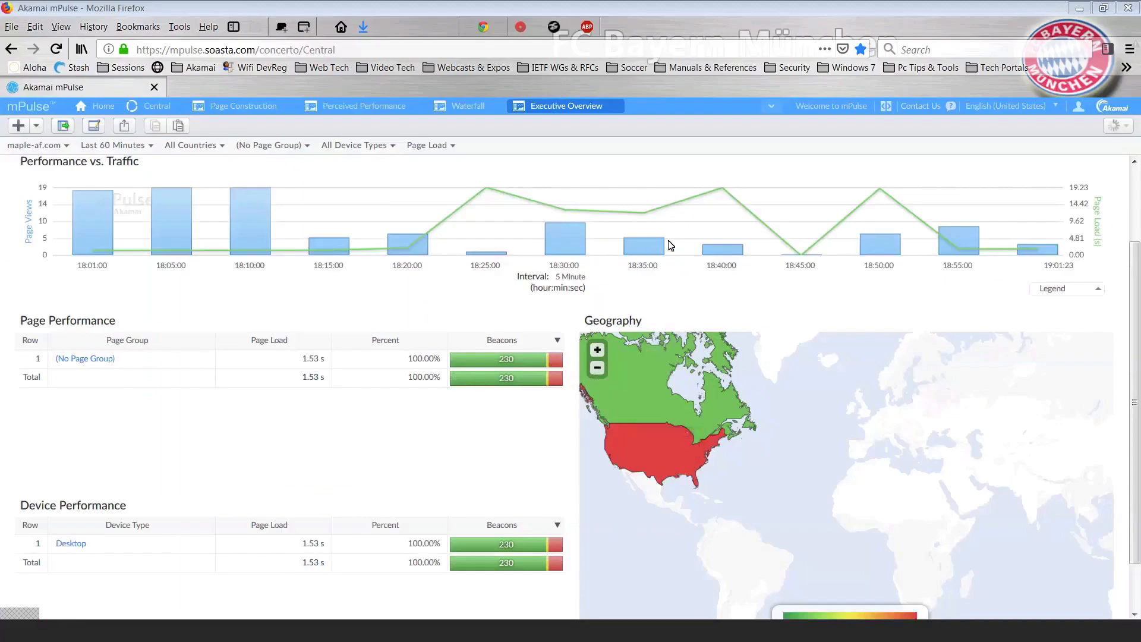
mouse_move(1023, 245)
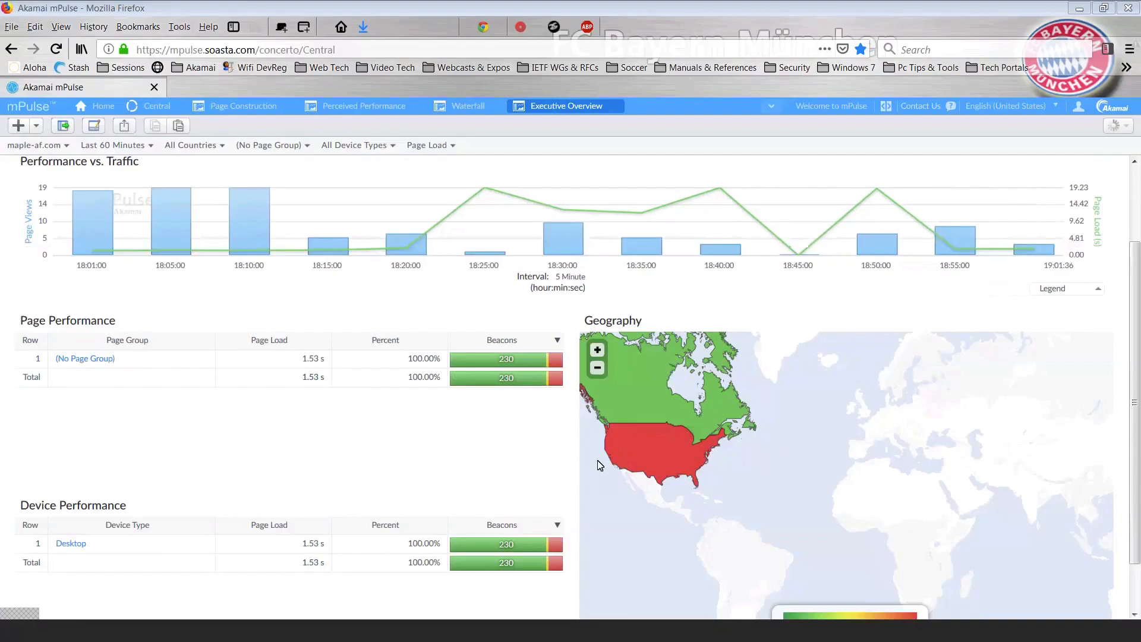
key(alt+Tab)
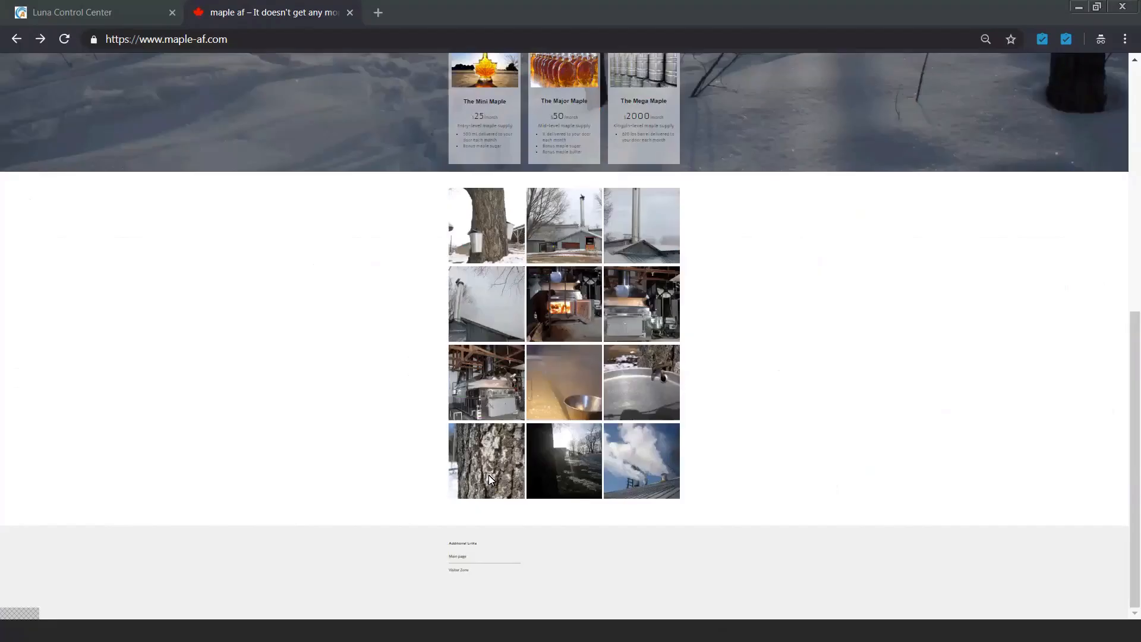
scroll(226, 232, up, 8)
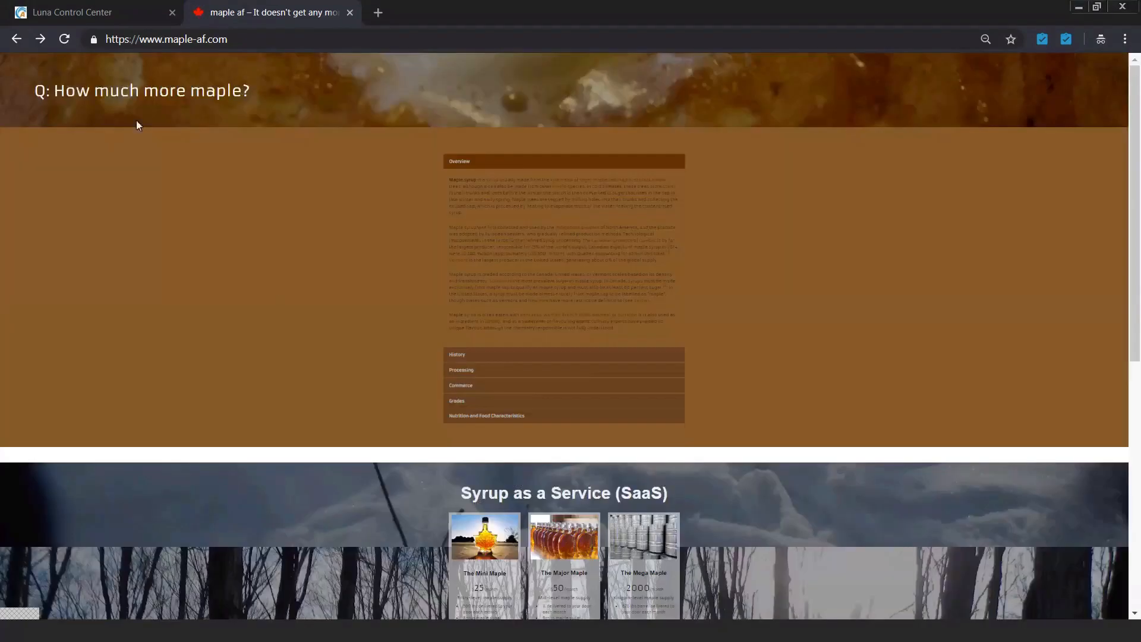
click(64, 40)
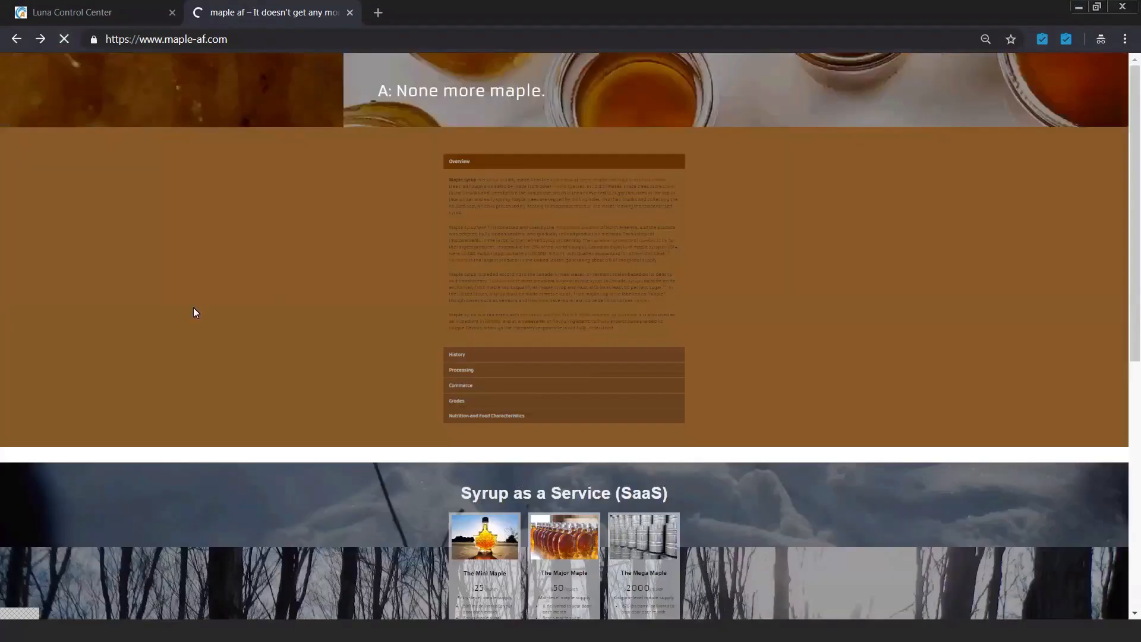
scroll(236, 333, down, 8)
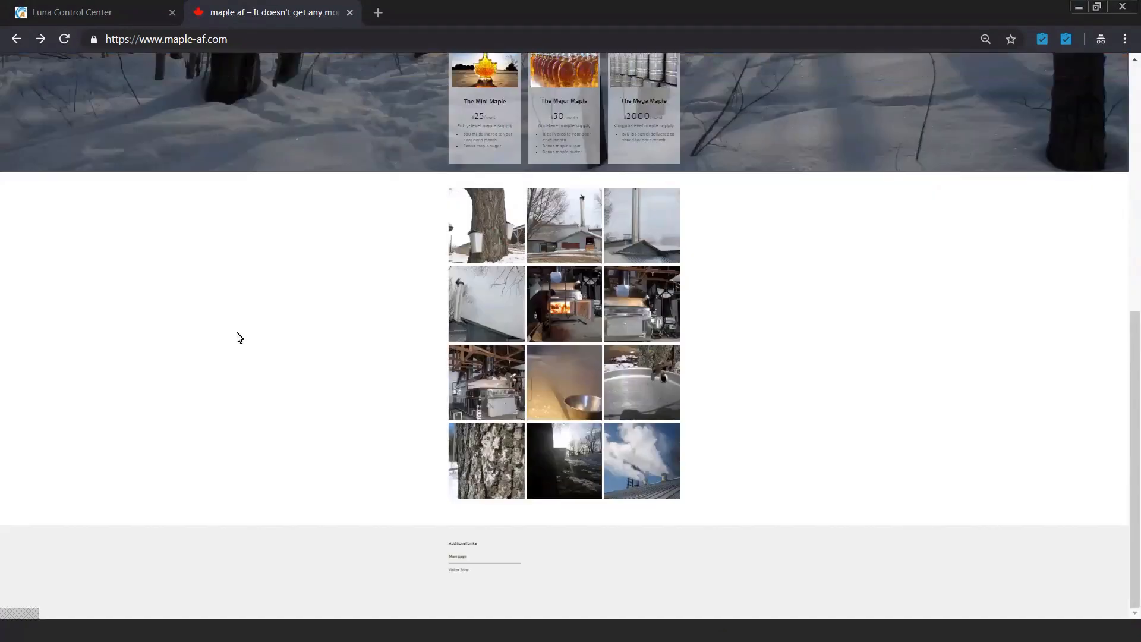
scroll(239, 337, up, 8)
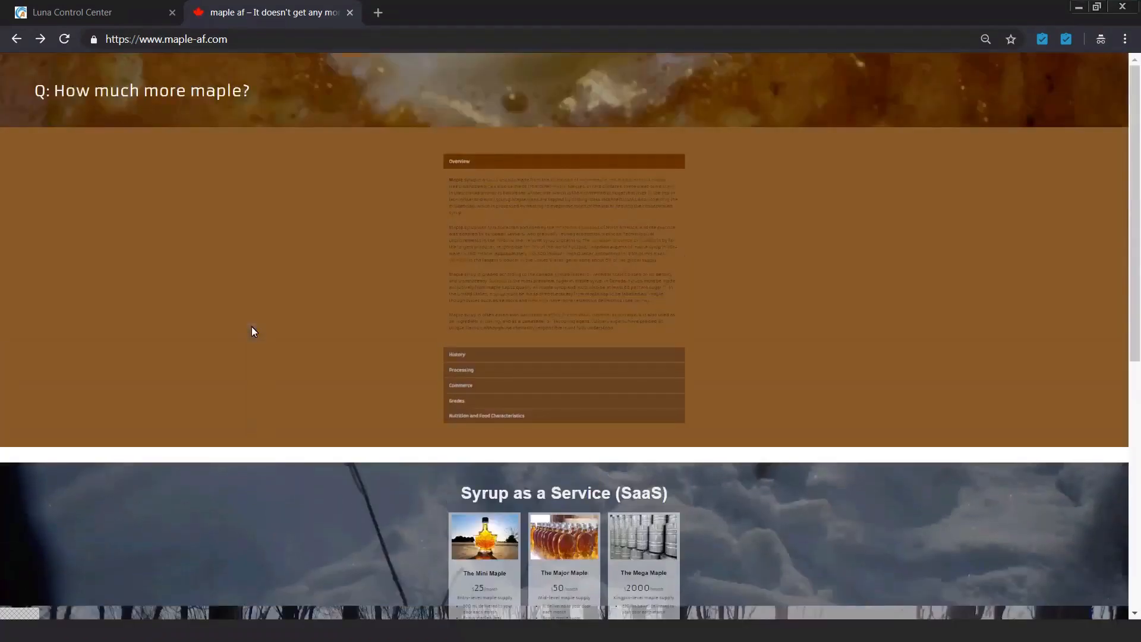